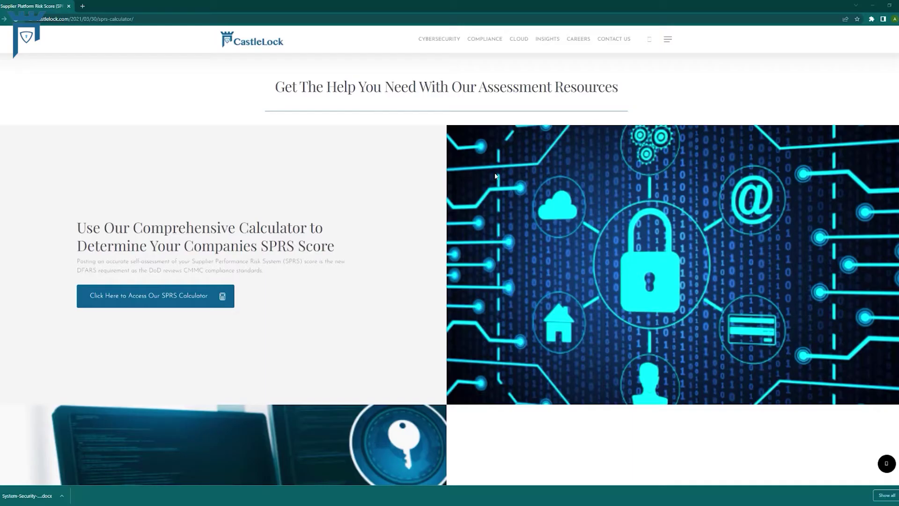
Step: Leave the assessment guide PDF for the DoD Basic Assessment spreadsheet, which scores 110
{"action": "scroll", "coordinate": [493, 192], "scroll_direction": "down", "scroll_amount": 7}
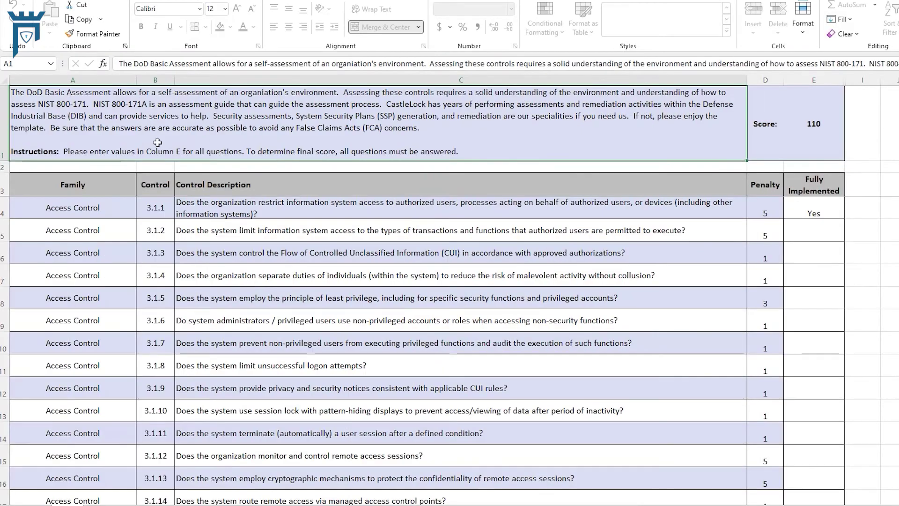
Step: Locate control 3.13.6 (deny-all, permit-by-exception) and select its row and Fully Implemented cell
{"action": "scroll", "coordinate": [163, 245], "scroll_direction": "down", "scroll_amount": 20}
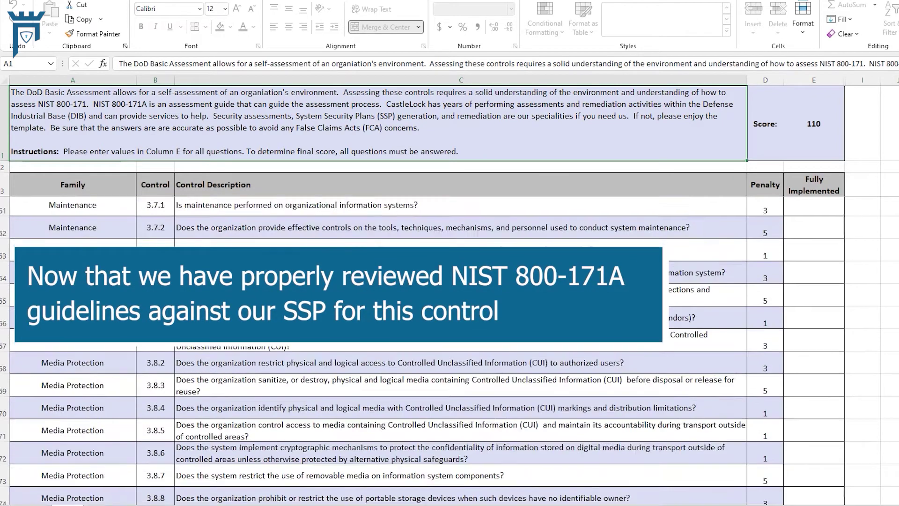
{"action": "scroll", "coordinate": [421, 347], "scroll_direction": "up", "scroll_amount": 2}
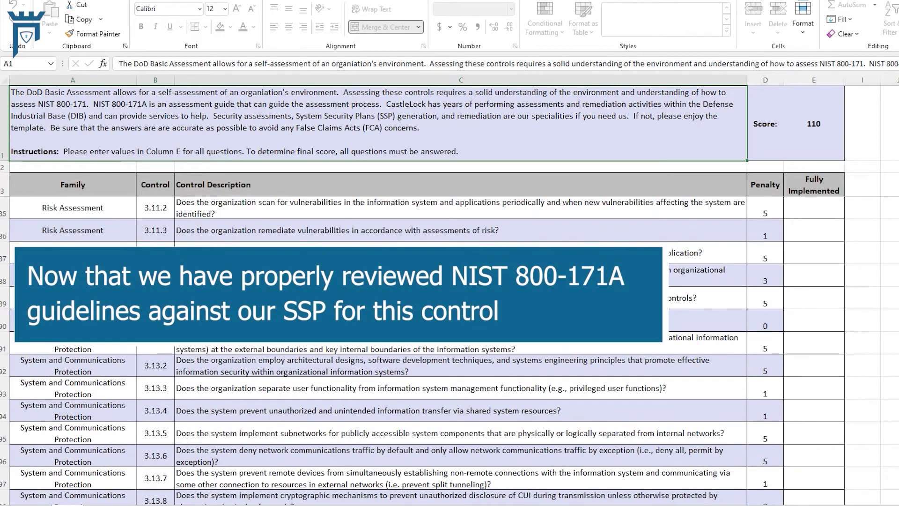
{"action": "left_click", "coordinate": [162, 457]}
{"action": "scroll", "coordinate": [162, 456], "scroll_direction": "down", "scroll_amount": 2}
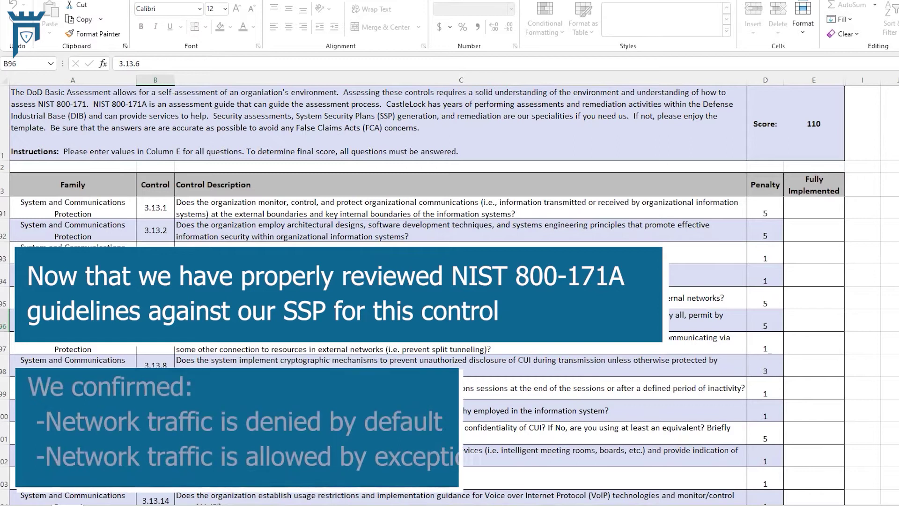
{"action": "left_click_drag", "start_coordinate": [93, 320], "coordinate": [468, 320]}
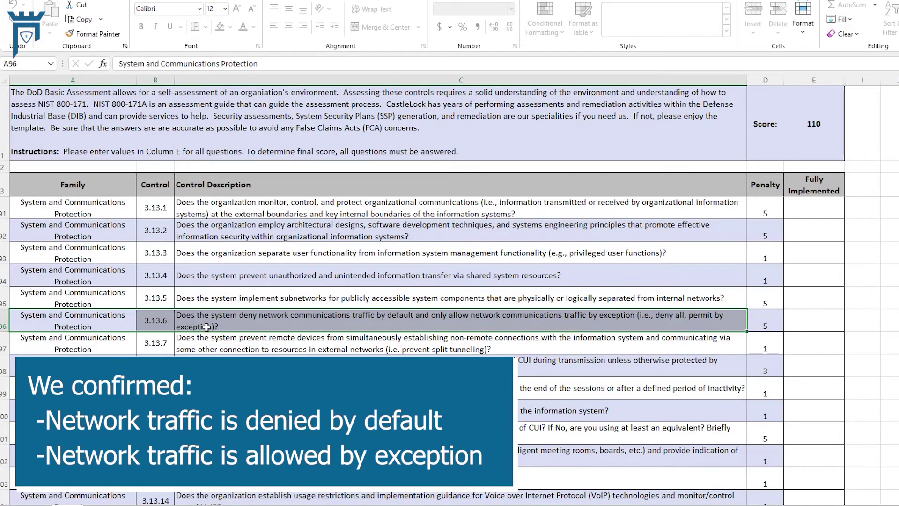
{"action": "left_click", "coordinate": [818, 324]}
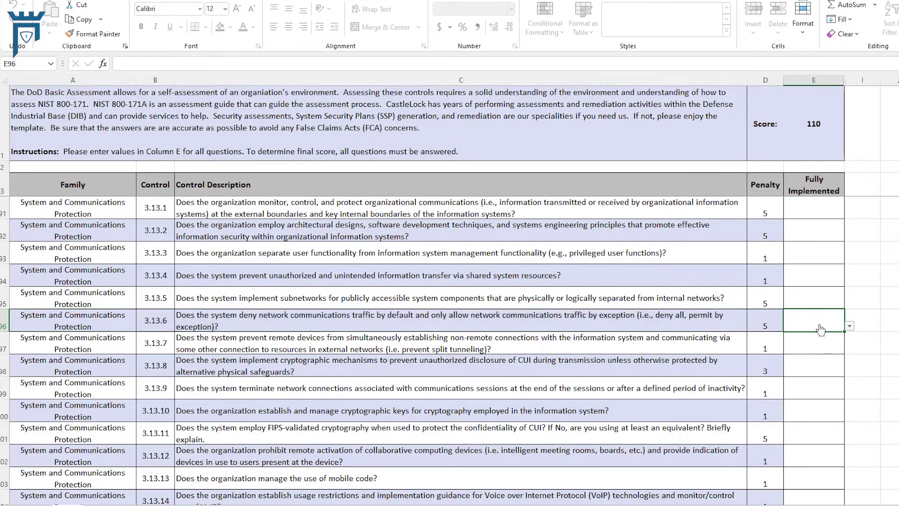
{"action": "left_click", "coordinate": [849, 325]}
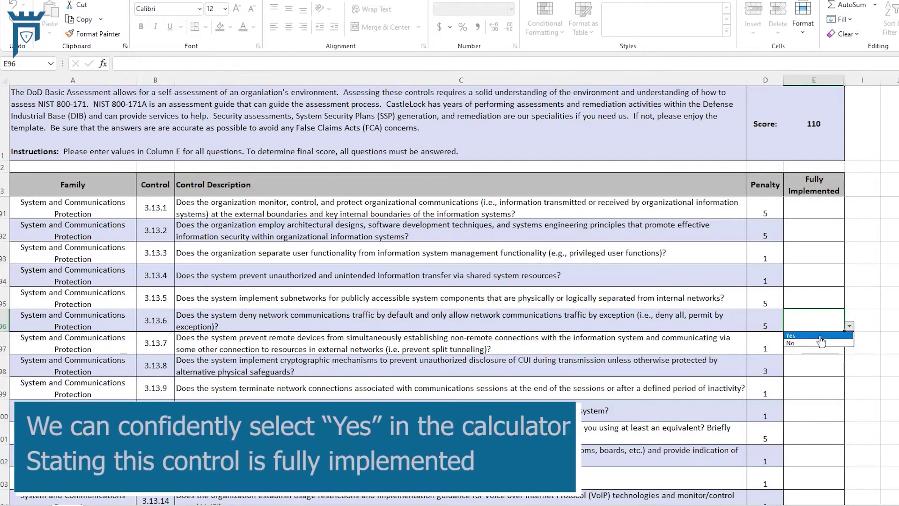
{"action": "left_click", "coordinate": [849, 327]}
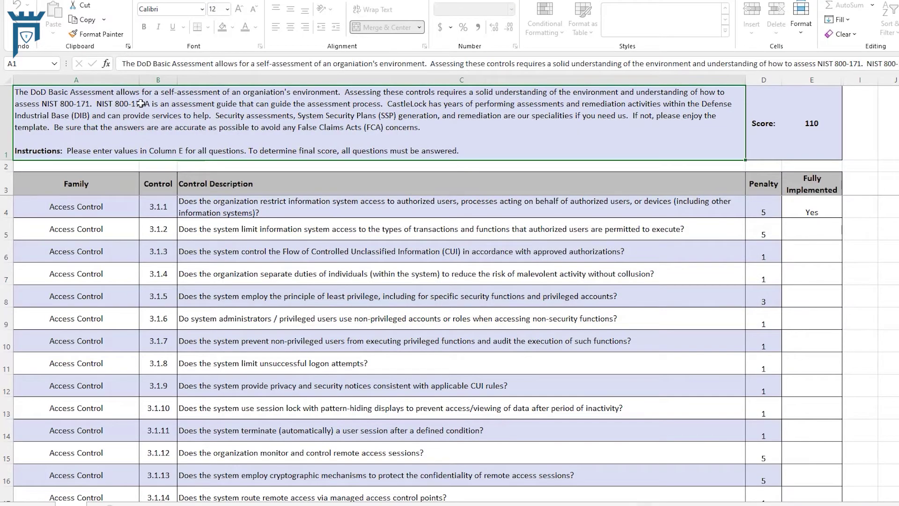
{"action": "scroll", "coordinate": [167, 244], "scroll_direction": "down", "scroll_amount": 20}
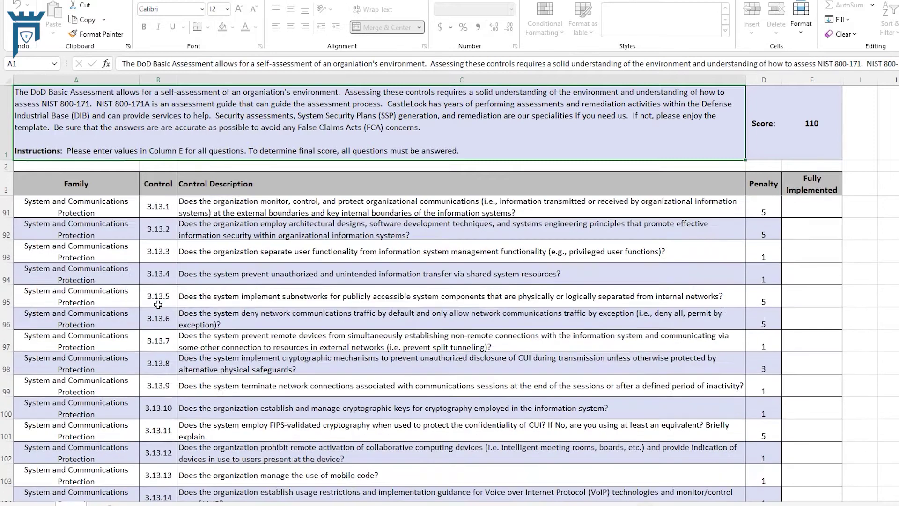
{"action": "scroll", "coordinate": [158, 305], "scroll_direction": "up", "scroll_amount": 2}
{"action": "left_click", "coordinate": [164, 453]}
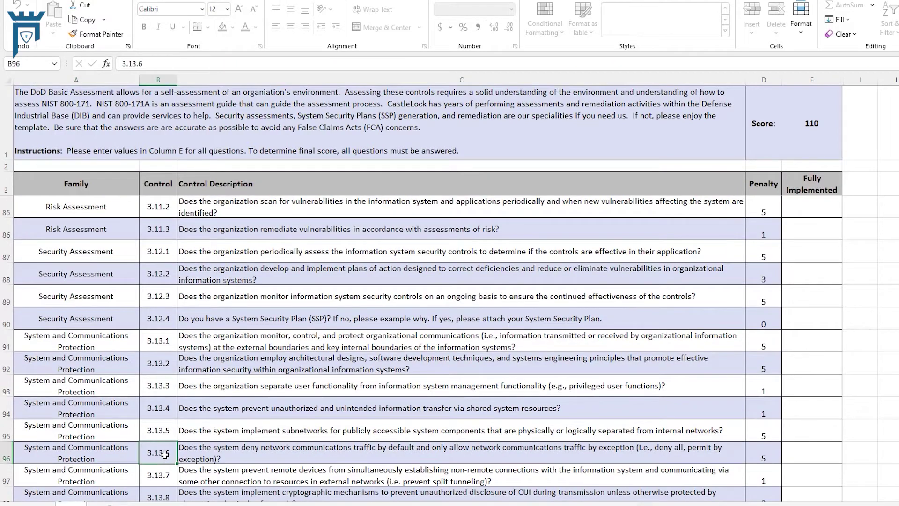
{"action": "scroll", "coordinate": [164, 454], "scroll_direction": "down", "scroll_amount": 2}
{"action": "left_click_drag", "start_coordinate": [68, 324], "coordinate": [315, 329]}
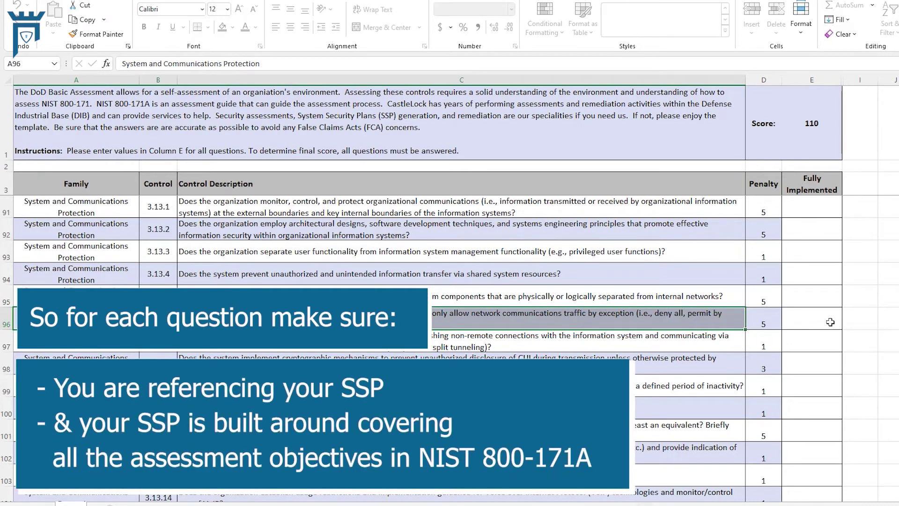
{"action": "left_click", "coordinate": [816, 322]}
{"action": "left_click", "coordinate": [847, 323]}
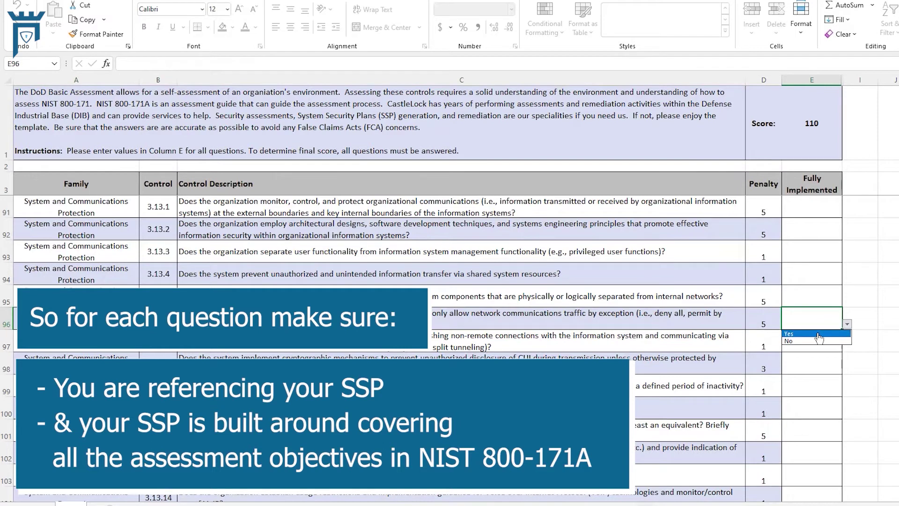
{"action": "left_click", "coordinate": [847, 324]}
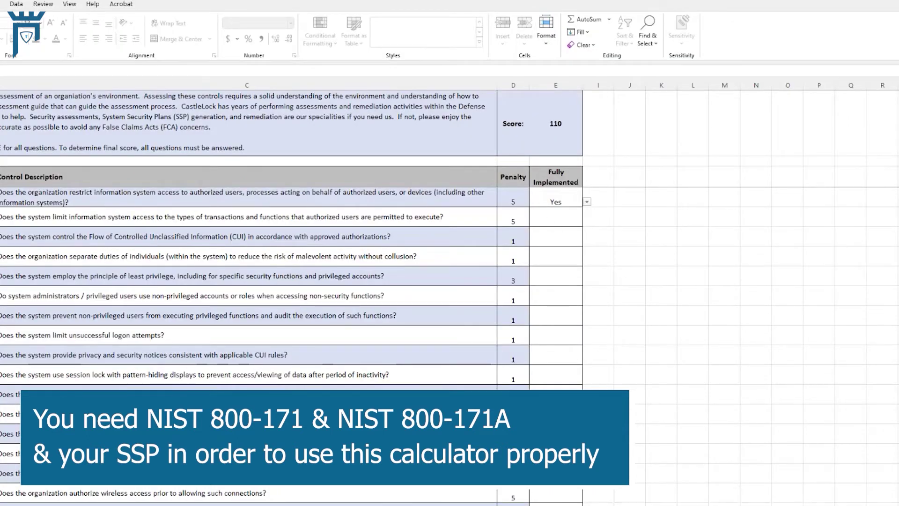
Step: Keep Yes for 3.1.1 and 3.1.2, and return 3.1.3 to Yes after testing No
{"action": "left_click", "coordinate": [556, 196]}
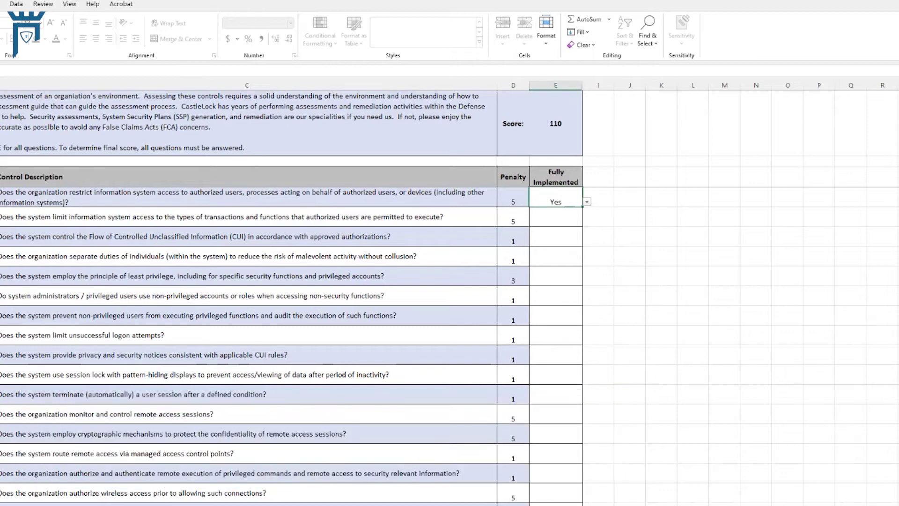
{"action": "left_click", "coordinate": [588, 203]}
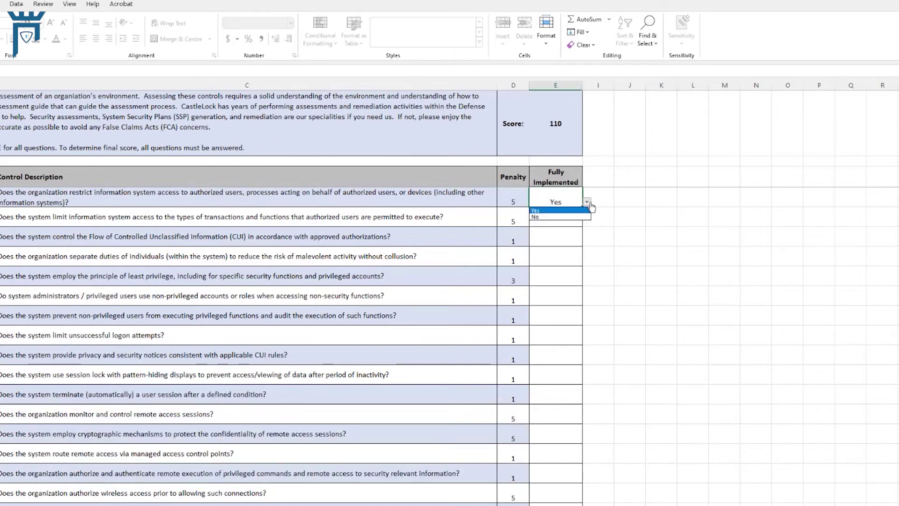
{"action": "left_click", "coordinate": [572, 215]}
{"action": "left_click", "coordinate": [571, 216]}
{"action": "left_click", "coordinate": [588, 221]}
{"action": "left_click", "coordinate": [569, 232]}
{"action": "left_click", "coordinate": [568, 240]}
{"action": "left_click", "coordinate": [587, 242]}
{"action": "left_click", "coordinate": [574, 259]}
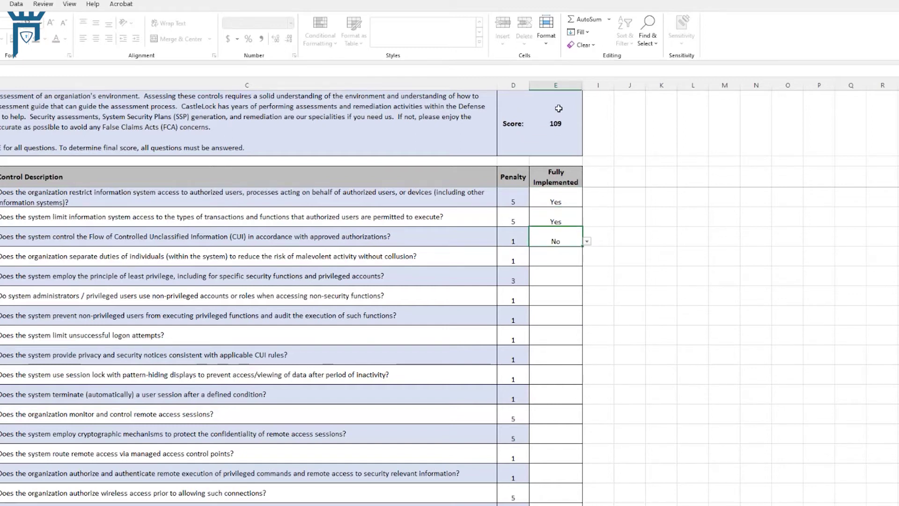
{"action": "left_click", "coordinate": [587, 242]}
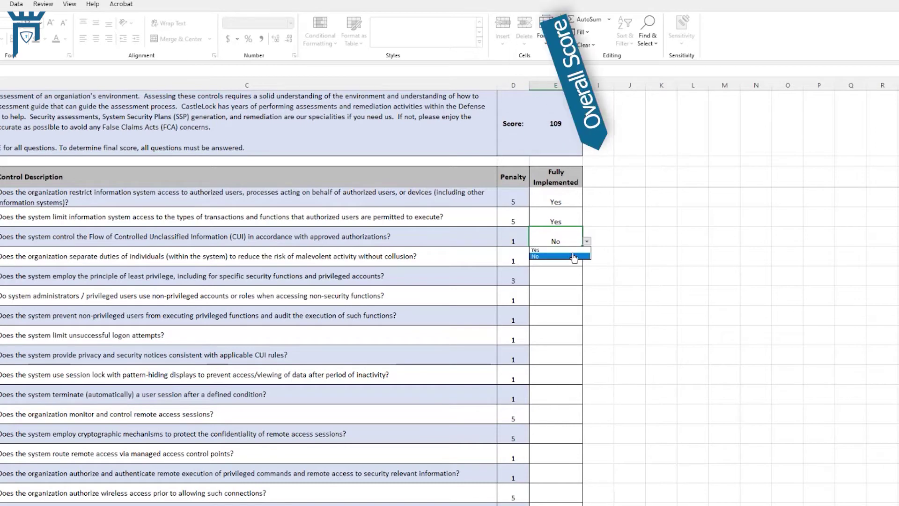
{"action": "left_click", "coordinate": [573, 254]}
Step: Set 3.1.4 and 3.1.5 to Yes after briefly testing No, which drops the score to 107
{"action": "left_click", "coordinate": [569, 258]}
{"action": "left_click", "coordinate": [588, 261]}
{"action": "left_click", "coordinate": [565, 279]}
{"action": "left_click", "coordinate": [587, 262]}
{"action": "left_click", "coordinate": [565, 272]}
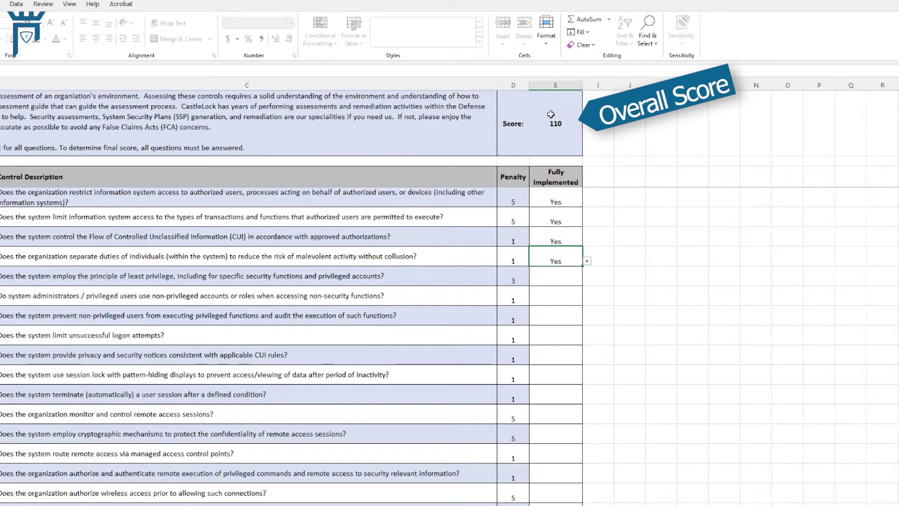
{"action": "left_click", "coordinate": [568, 278]}
{"action": "left_click", "coordinate": [587, 281]}
{"action": "left_click", "coordinate": [571, 300]}
{"action": "left_click", "coordinate": [587, 281]}
{"action": "left_click", "coordinate": [586, 289]}
{"action": "left_click", "coordinate": [587, 282]}
{"action": "left_click", "coordinate": [562, 297]}
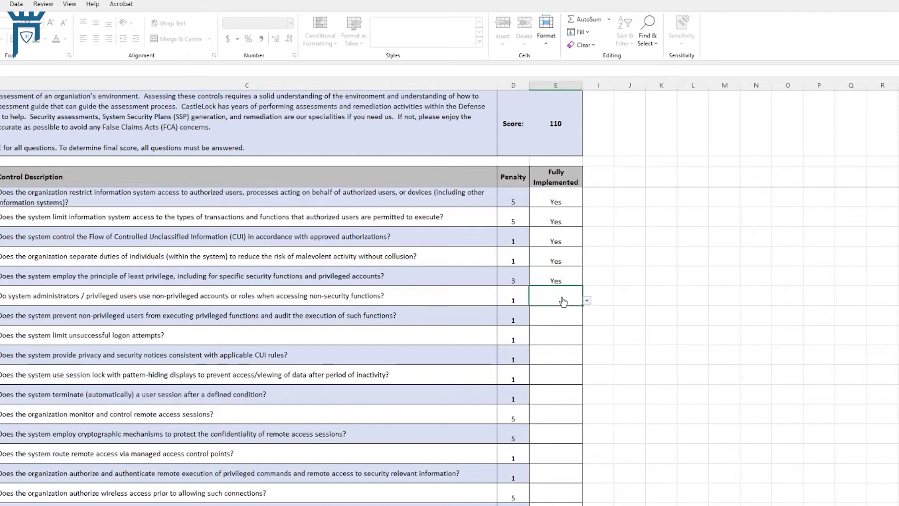
Step: Answer Yes for control 3.1.6 and No for controls 3.1.7, 3.1.8 and 3.1.9
{"action": "left_click", "coordinate": [588, 301]}
{"action": "left_click", "coordinate": [576, 310]}
{"action": "left_click", "coordinate": [562, 315]}
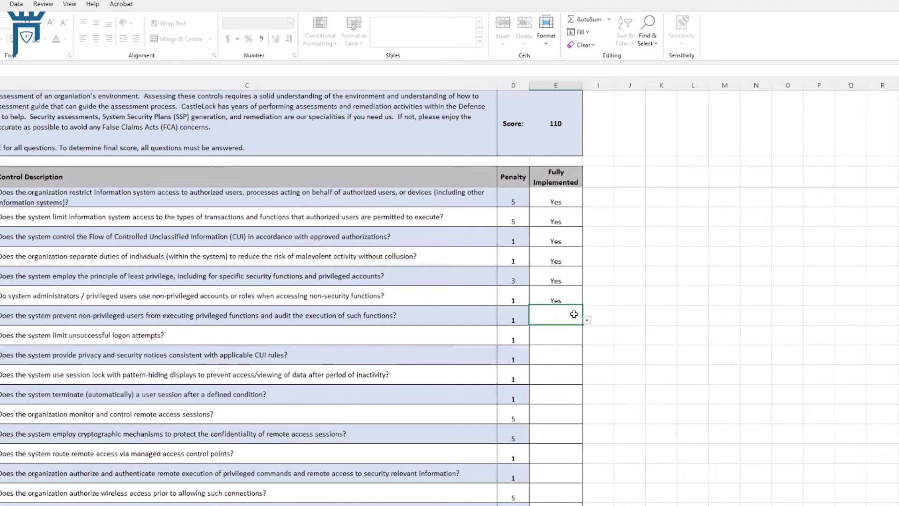
{"action": "left_click", "coordinate": [587, 321]}
{"action": "left_click", "coordinate": [575, 335]}
{"action": "left_click", "coordinate": [574, 335]}
{"action": "left_click", "coordinate": [587, 340]}
{"action": "left_click", "coordinate": [564, 356]}
{"action": "left_click", "coordinate": [565, 360]}
{"action": "left_click", "coordinate": [588, 359]}
{"action": "left_click", "coordinate": [565, 378]}
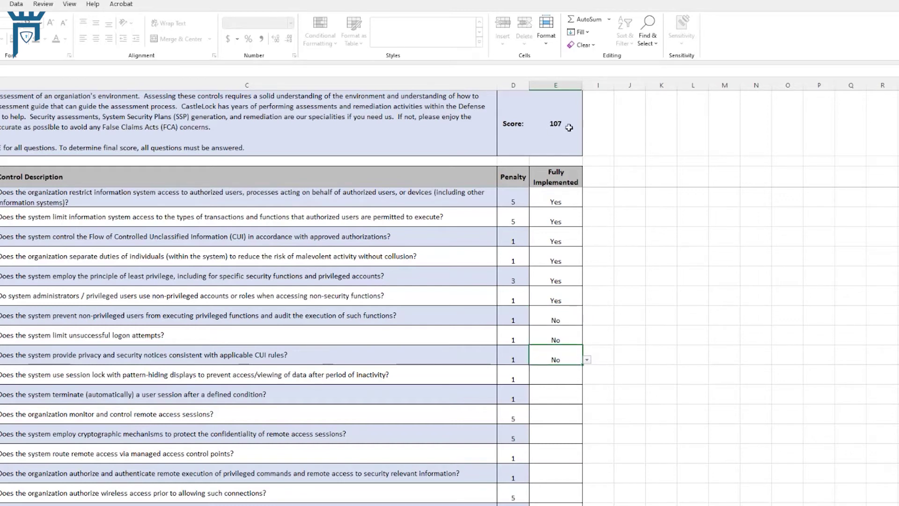
Step: Change controls 3.1.7, 3.1.8 and 3.1.9 to Yes, restoring the score to 110
{"action": "left_click", "coordinate": [568, 317]}
{"action": "left_click", "coordinate": [588, 320]}
{"action": "left_click", "coordinate": [576, 329]}
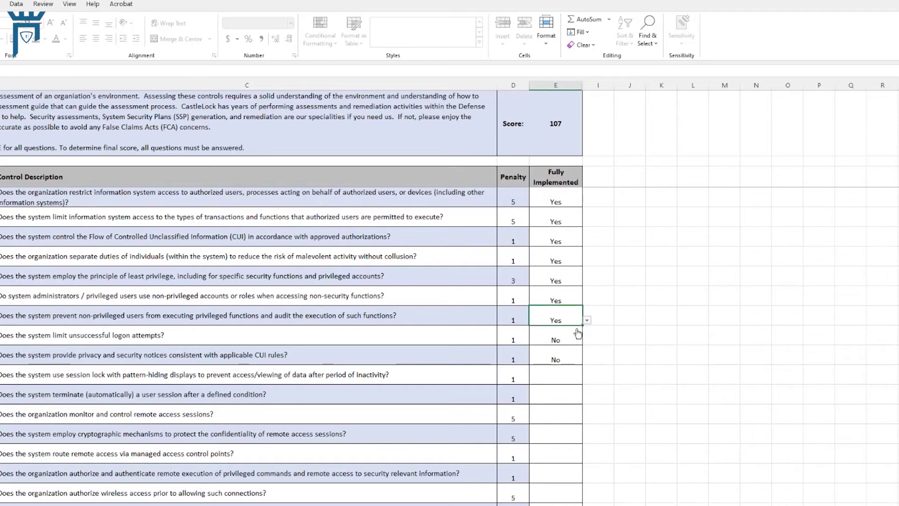
{"action": "left_click", "coordinate": [573, 336]}
{"action": "left_click", "coordinate": [588, 340]}
{"action": "left_click", "coordinate": [576, 352]}
{"action": "left_click", "coordinate": [585, 360]}
{"action": "left_click", "coordinate": [576, 369]}
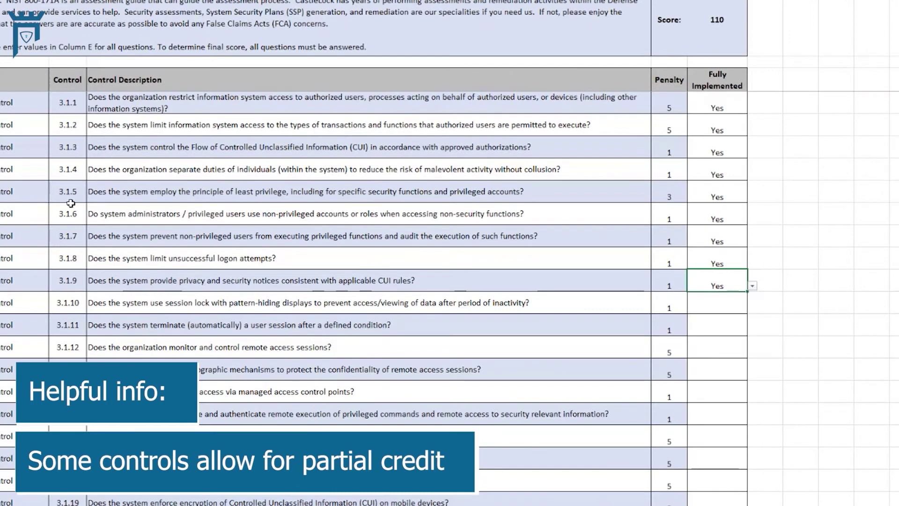
Step: Scroll down the sheet to control 3.13.11 on FIPS-validated cryptography, penalty 5
{"action": "scroll", "coordinate": [69, 204], "scroll_direction": "down", "scroll_amount": 2}
{"action": "scroll", "coordinate": [69, 204], "scroll_direction": "down", "scroll_amount": 10}
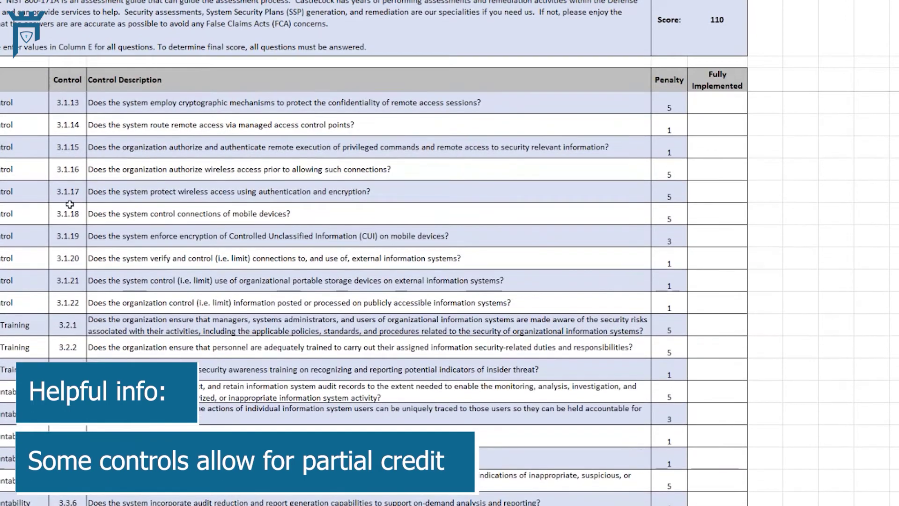
{"action": "scroll", "coordinate": [69, 208], "scroll_direction": "down", "scroll_amount": 10}
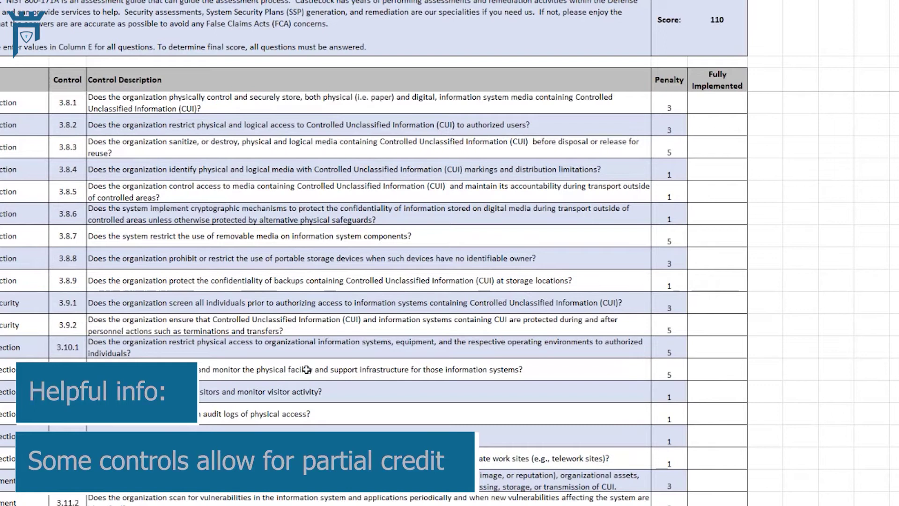
{"action": "scroll", "coordinate": [225, 356], "scroll_direction": "down", "scroll_amount": 3}
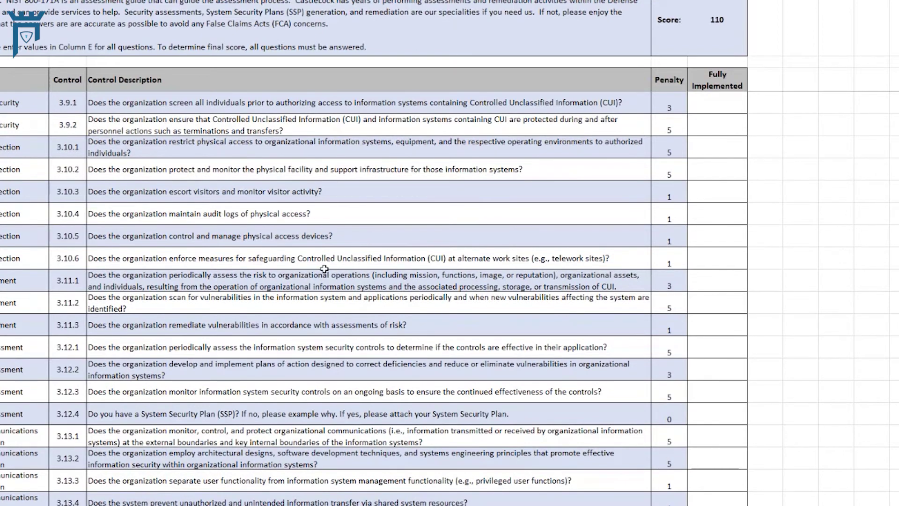
{"action": "scroll", "coordinate": [303, 283], "scroll_direction": "down", "scroll_amount": 1}
{"action": "scroll", "coordinate": [237, 409], "scroll_direction": "down", "scroll_amount": 3}
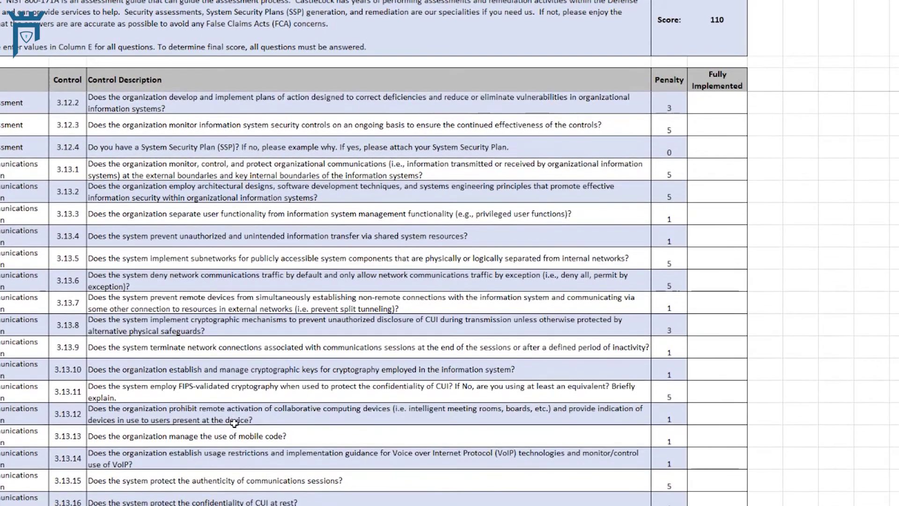
{"action": "scroll", "coordinate": [67, 408], "scroll_direction": "down", "scroll_amount": 2}
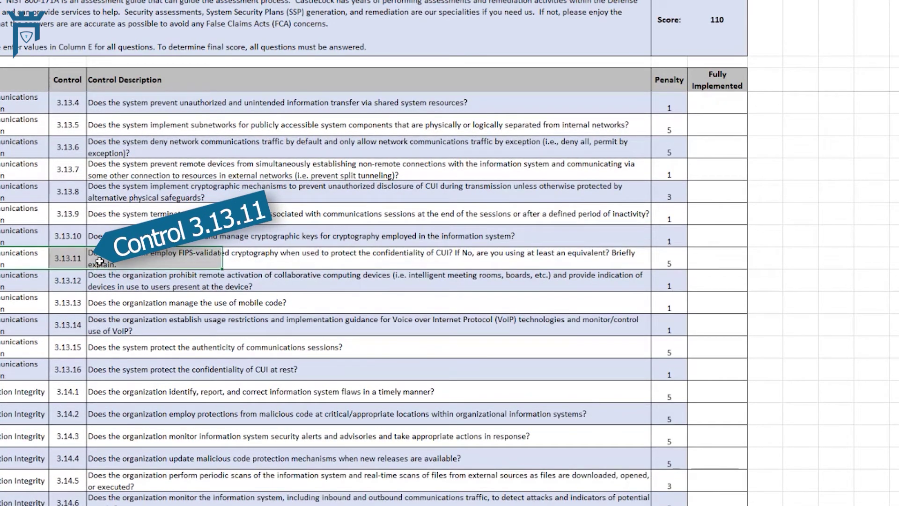
Step: Try Yes, Yes Not FIPS and No for control 3.13.11 to compare the score
{"action": "left_click", "coordinate": [728, 259]}
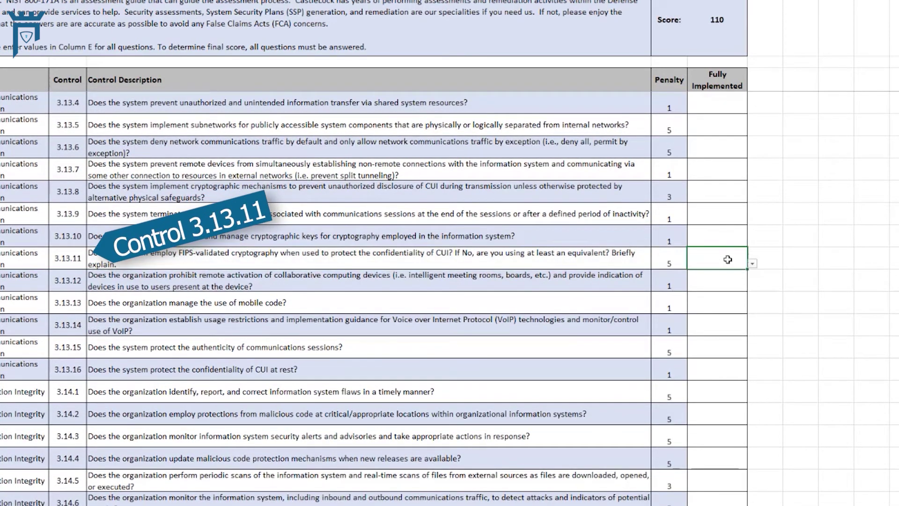
{"action": "left_click", "coordinate": [752, 263]}
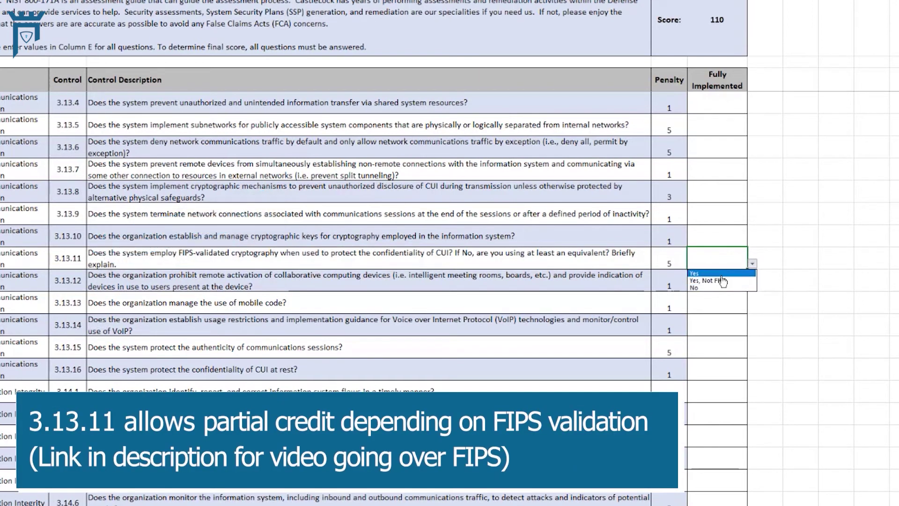
{"action": "left_click", "coordinate": [723, 276]}
{"action": "left_click", "coordinate": [752, 263]}
{"action": "left_click", "coordinate": [732, 281]}
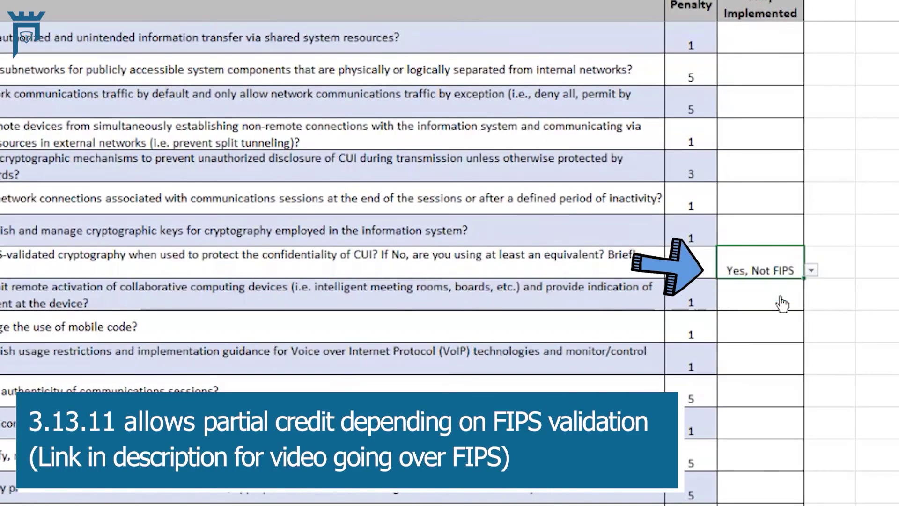
{"action": "left_click", "coordinate": [810, 271]}
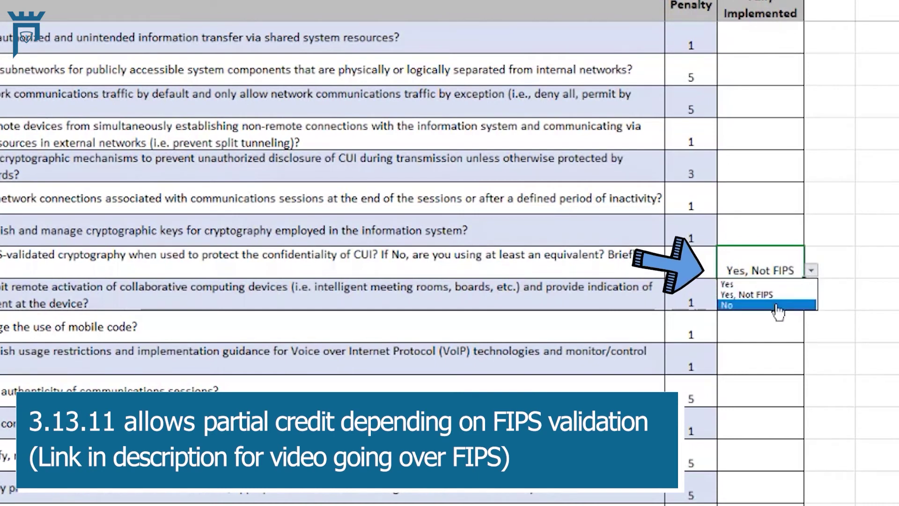
{"action": "left_click", "coordinate": [778, 305]}
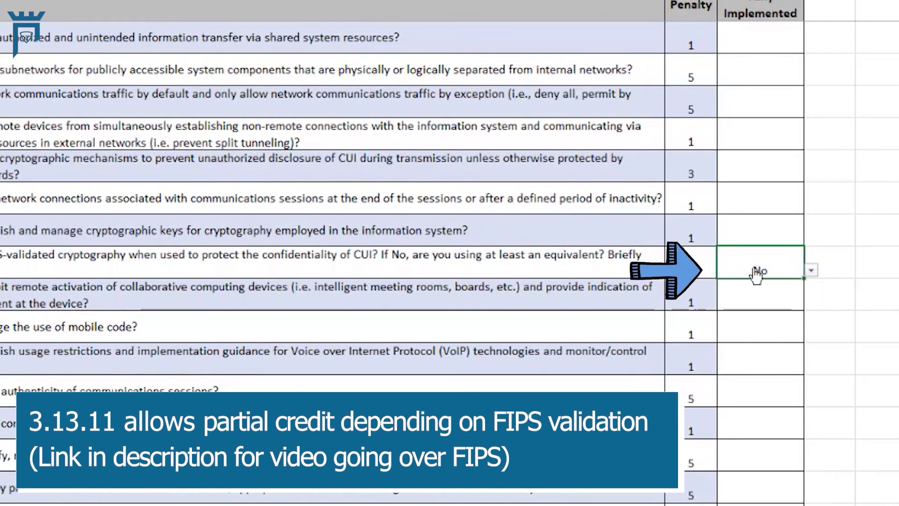
{"action": "left_click", "coordinate": [811, 270]}
{"action": "left_click", "coordinate": [749, 296]}
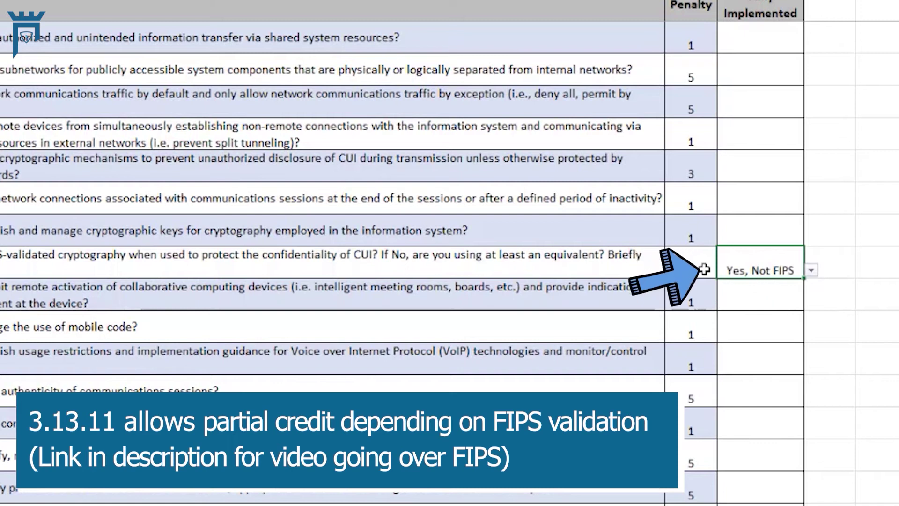
Step: Recheck Yes and No for 3.13.11, finally leaving it at Yes, Not FIPS
{"action": "left_click", "coordinate": [811, 270]}
{"action": "left_click", "coordinate": [754, 284]}
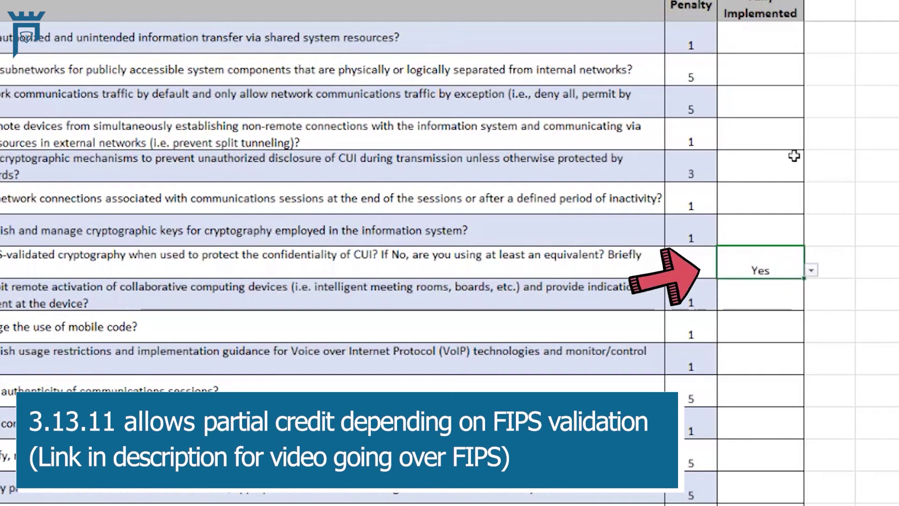
{"action": "left_click", "coordinate": [811, 271]}
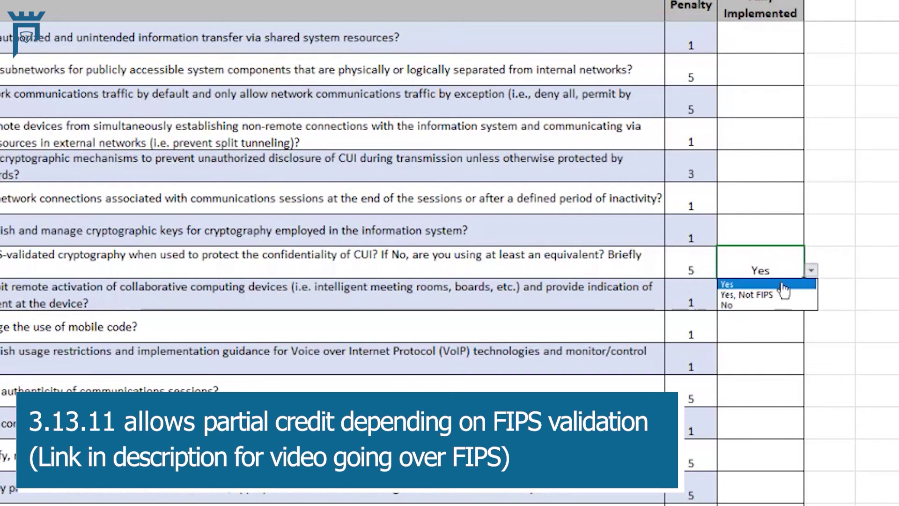
{"action": "left_click", "coordinate": [763, 307]}
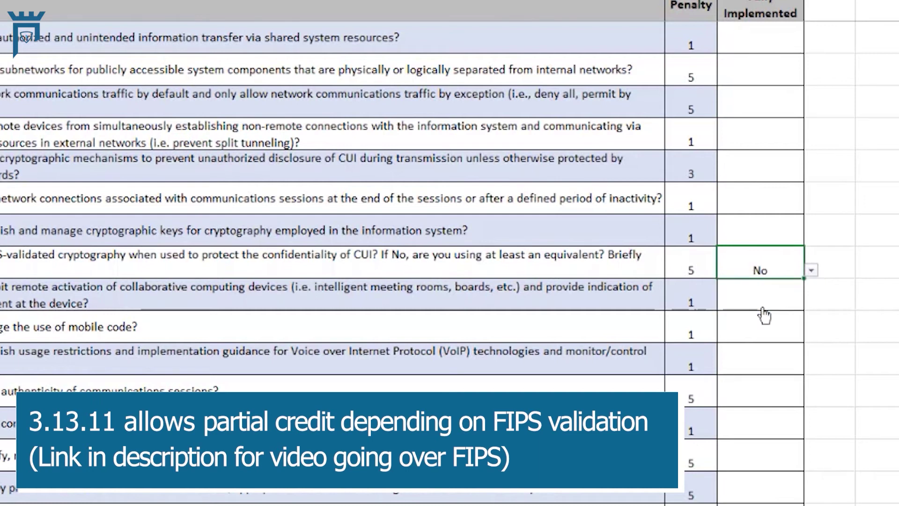
{"action": "left_click", "coordinate": [811, 271]}
{"action": "left_click", "coordinate": [784, 295]}
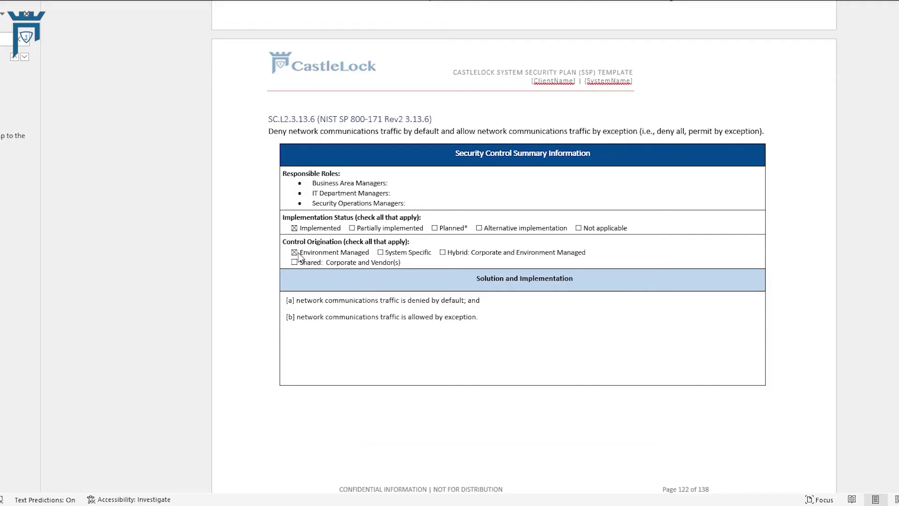
Step: Clear the Environment Managed and Implemented checkboxes on control SC.L2.3.13.6 on page 122
{"action": "left_click", "coordinate": [295, 252]}
{"action": "left_click", "coordinate": [294, 252]}
{"action": "left_click", "coordinate": [294, 228]}
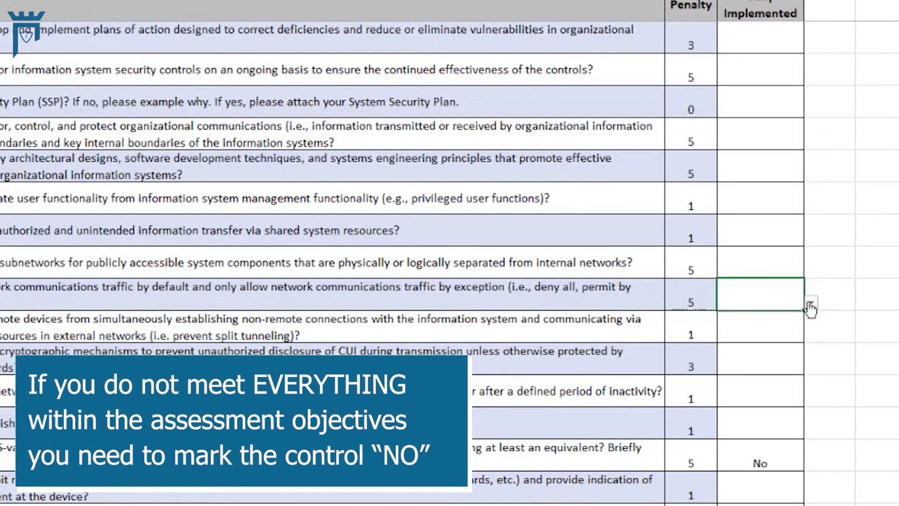
Step: Set control 3.13.6's Fully Implemented answer to No
{"action": "left_click", "coordinate": [811, 302]}
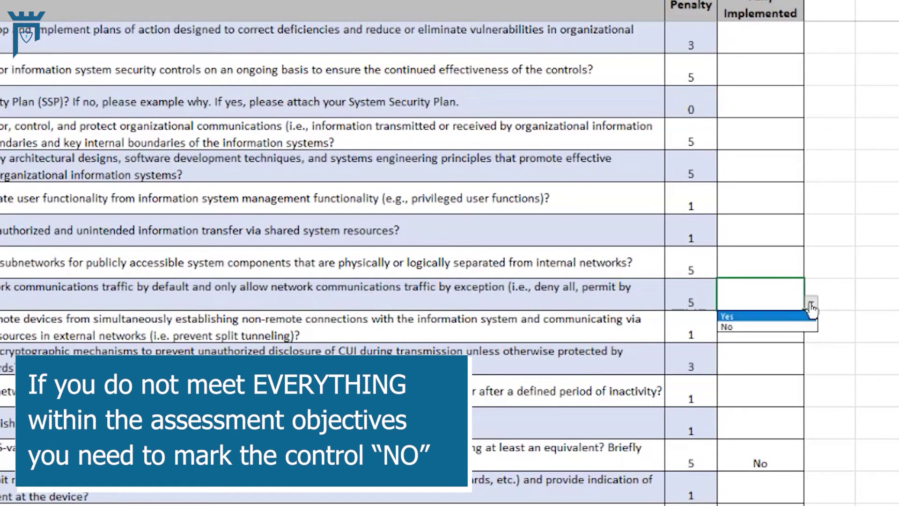
{"action": "left_click", "coordinate": [791, 327]}
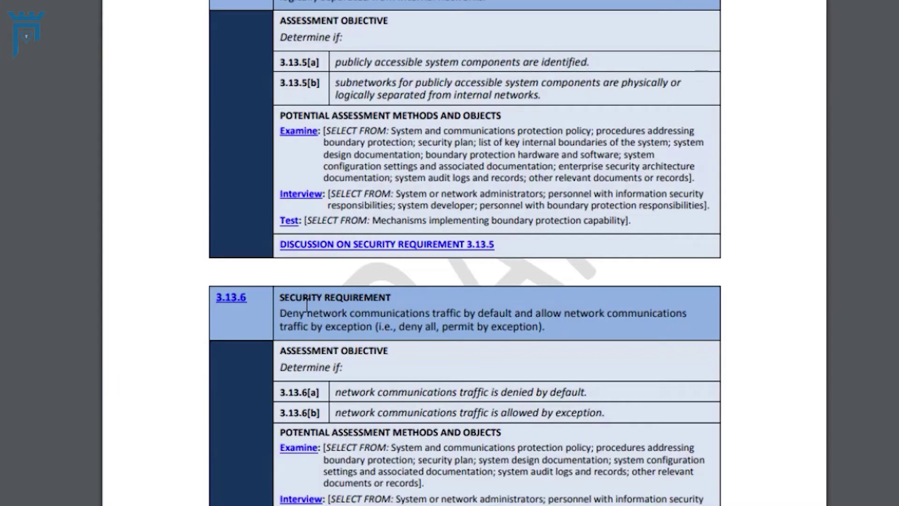
Step: Scroll the NIST 800-171A guide to requirement 3.13.6 and highlight objectives [a] and [b]
{"action": "scroll", "coordinate": [307, 305], "scroll_direction": "down", "scroll_amount": 1}
{"action": "scroll", "coordinate": [307, 304], "scroll_direction": "down", "scroll_amount": 3}
{"action": "left_click_drag", "start_coordinate": [334, 303], "coordinate": [600, 310]}
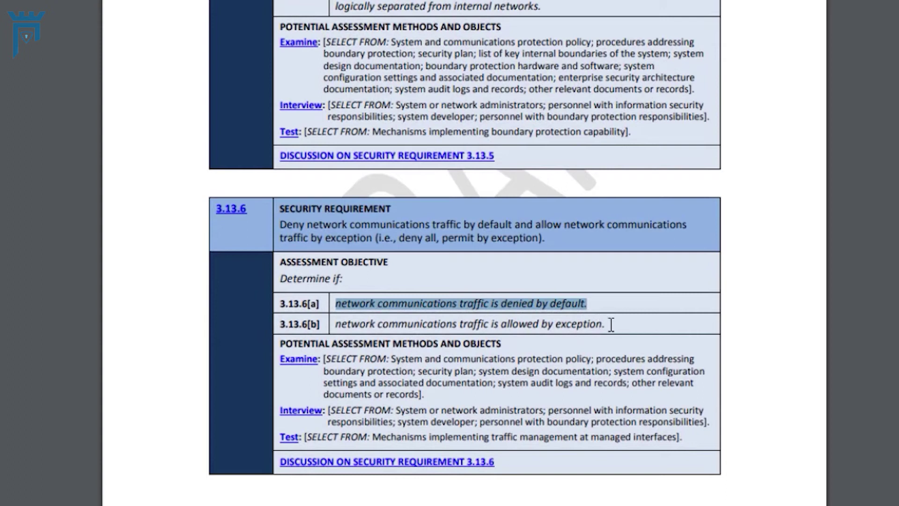
{"action": "left_click", "coordinate": [331, 324]}
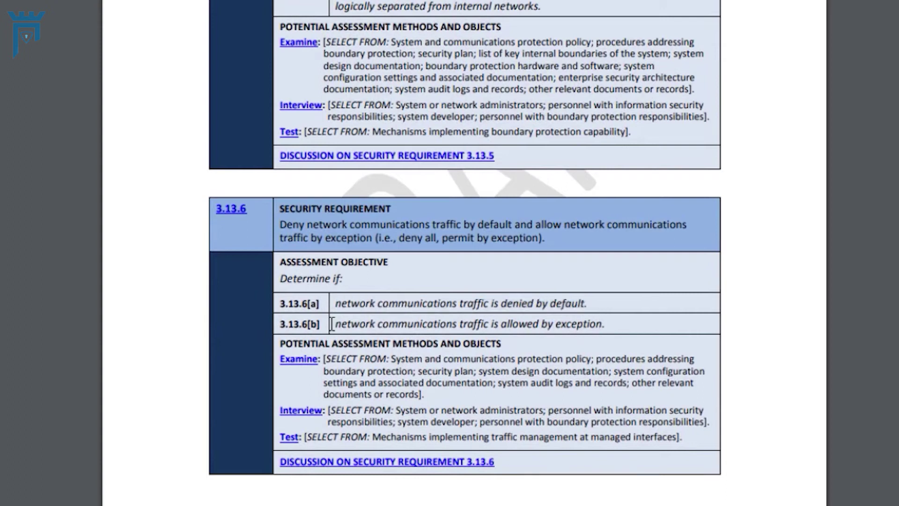
{"action": "left_click_drag", "start_coordinate": [332, 324], "coordinate": [361, 324]}
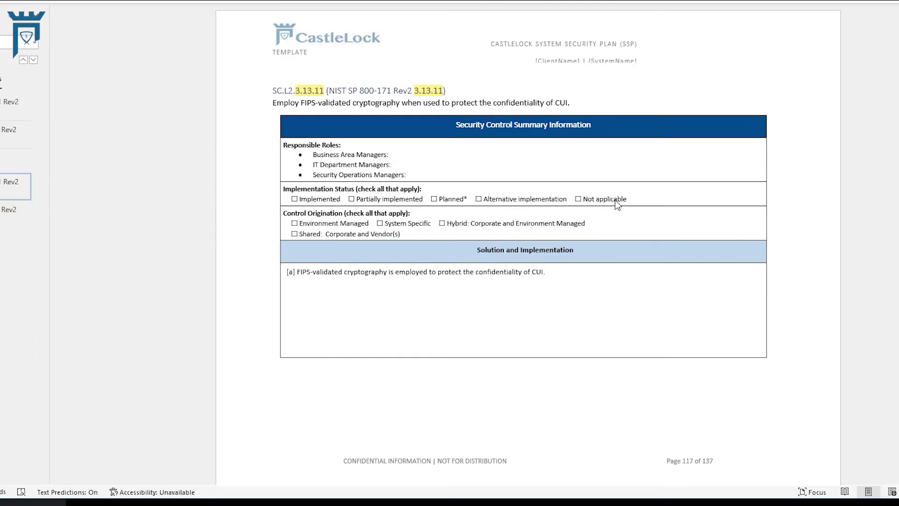
Step: Scroll the SSP to the SC.L2.3.13.3 table on page 119, then return to Excel cell E14
{"action": "scroll", "coordinate": [615, 201], "scroll_direction": "down", "scroll_amount": 5}
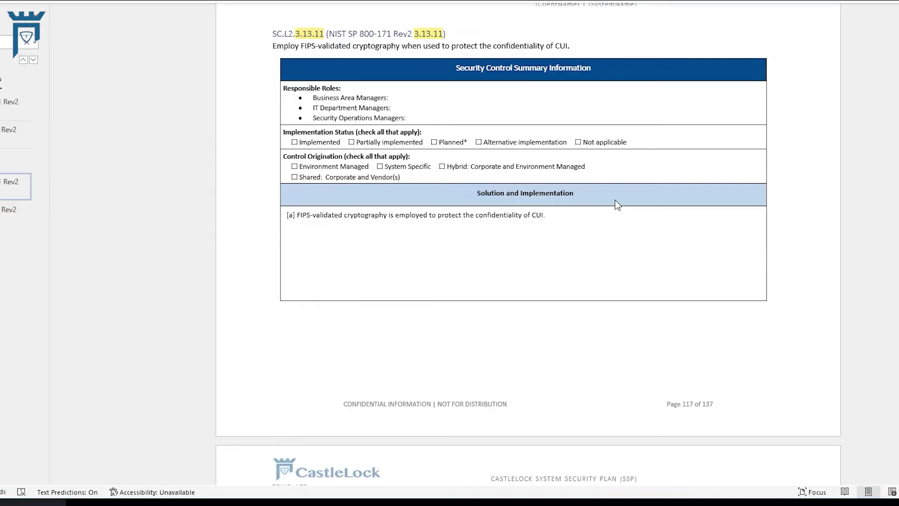
{"action": "scroll", "coordinate": [616, 201], "scroll_direction": "down", "scroll_amount": 15}
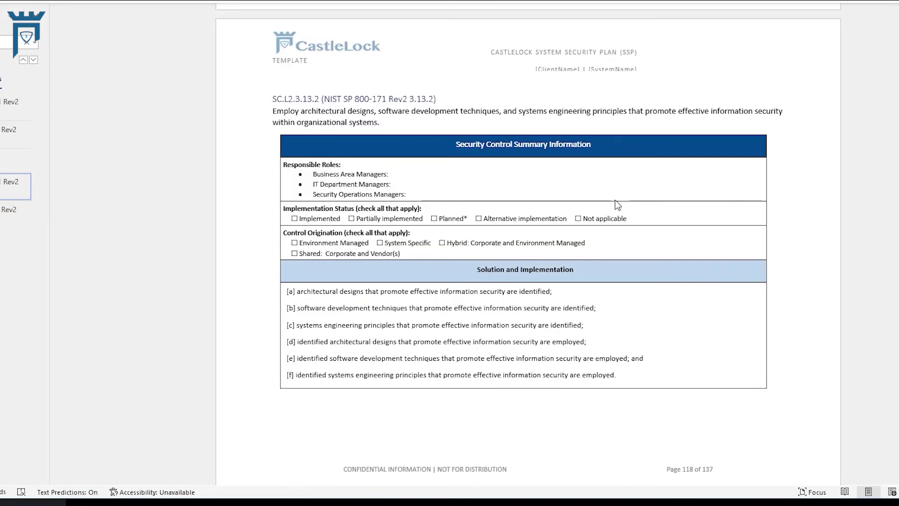
{"action": "scroll", "coordinate": [615, 199], "scroll_direction": "down", "scroll_amount": 3}
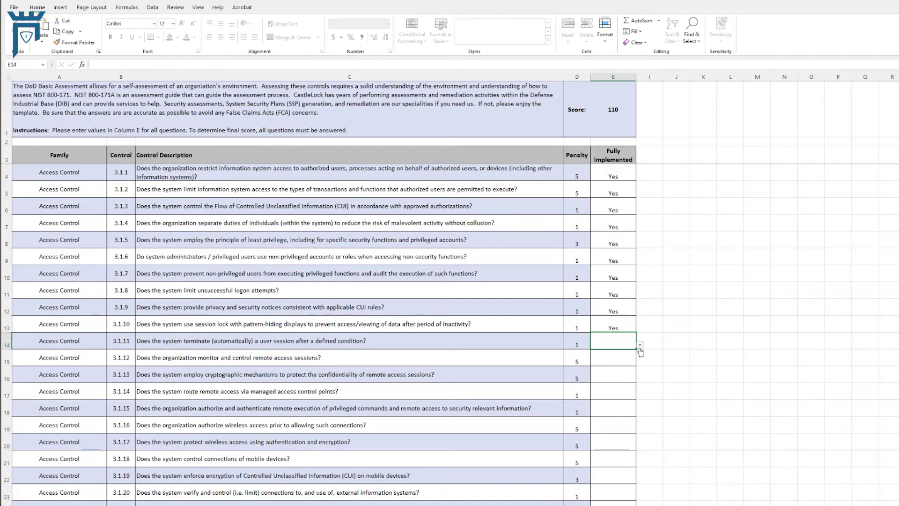
{"action": "left_click", "coordinate": [640, 346]}
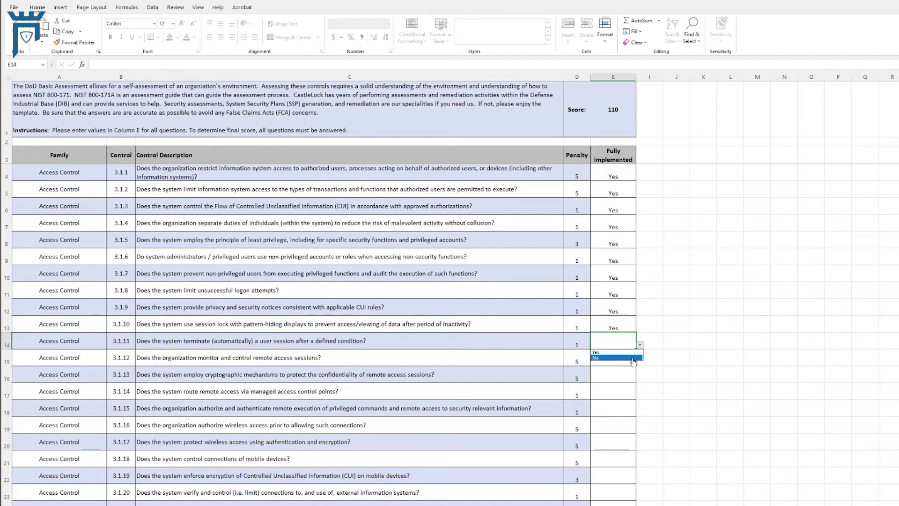
Step: Test No for controls 3.1.11 (E14) and 3.1.12 (E15), then set both to Yes
{"action": "left_click", "coordinate": [633, 358]}
{"action": "left_click", "coordinate": [640, 345]}
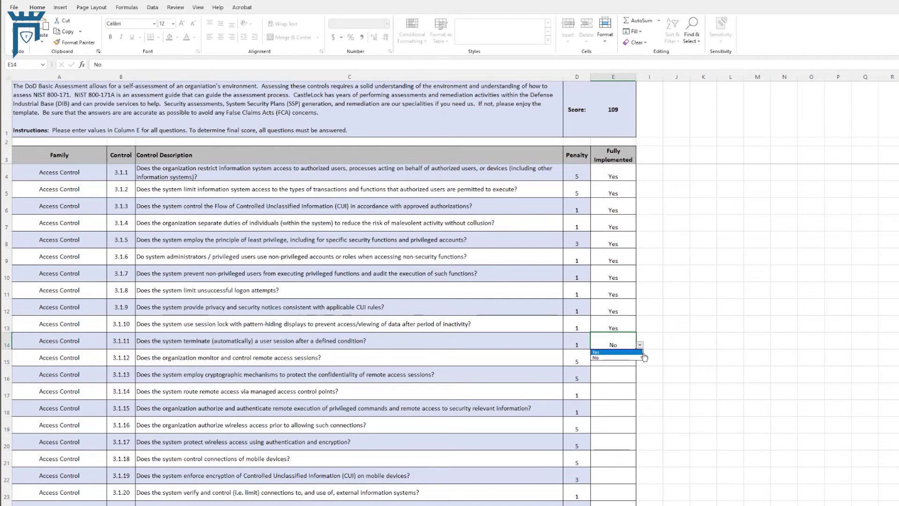
{"action": "left_click", "coordinate": [639, 352]}
{"action": "left_click", "coordinate": [621, 359]}
{"action": "left_click", "coordinate": [640, 363]}
{"action": "left_click", "coordinate": [629, 375]}
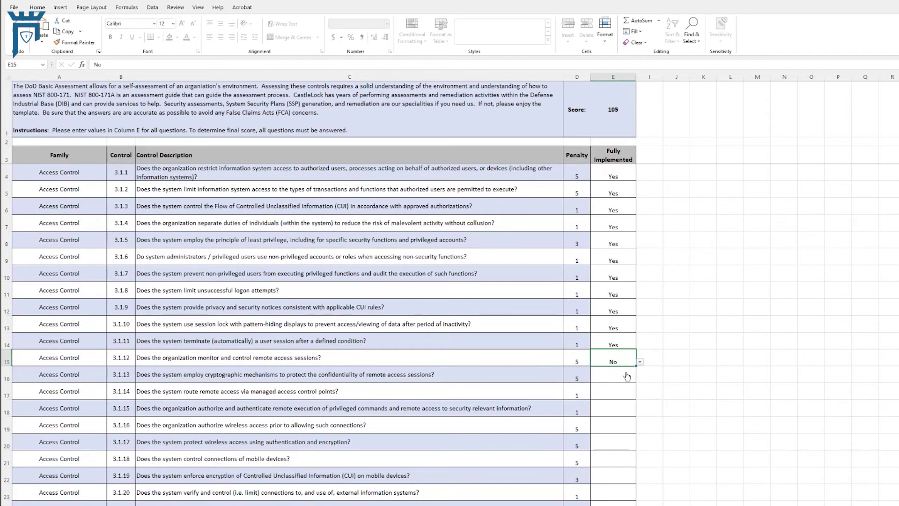
{"action": "left_click", "coordinate": [640, 363]}
{"action": "left_click", "coordinate": [622, 369]}
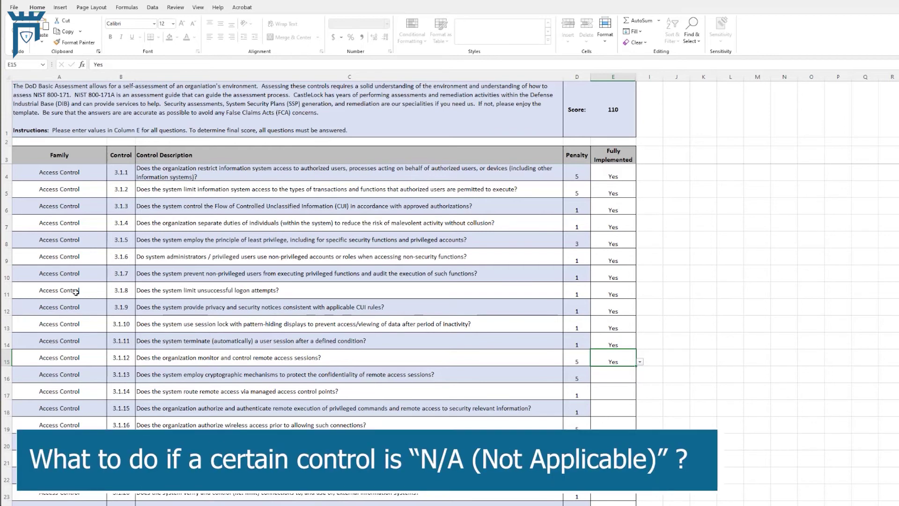
Step: Set E20 for control 3.1.17 to No, then change it to Yes
{"action": "scroll", "coordinate": [133, 352], "scroll_direction": "down", "scroll_amount": 2}
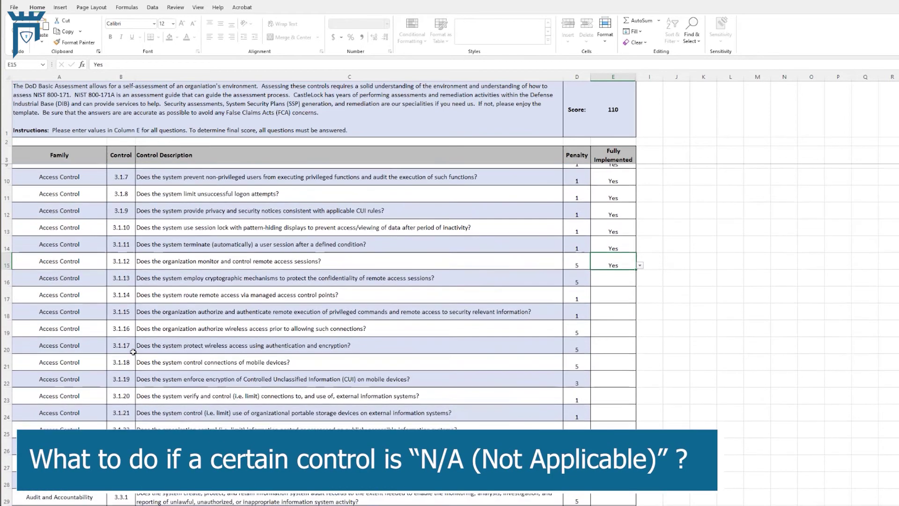
{"action": "left_click_drag", "start_coordinate": [101, 341], "coordinate": [380, 336]}
{"action": "scroll", "coordinate": [269, 349], "scroll_direction": "down", "scroll_amount": 2}
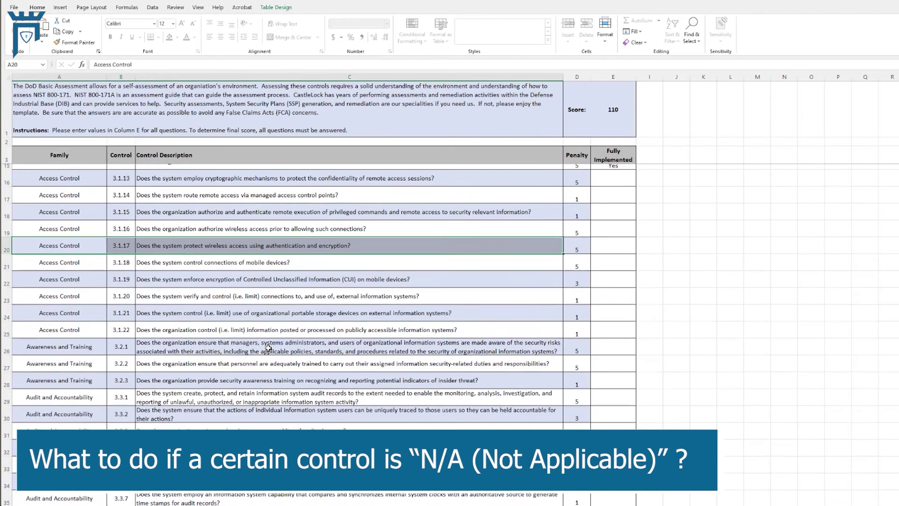
{"action": "left_click", "coordinate": [607, 240]}
{"action": "left_click", "coordinate": [640, 244]}
{"action": "left_click", "coordinate": [627, 257]}
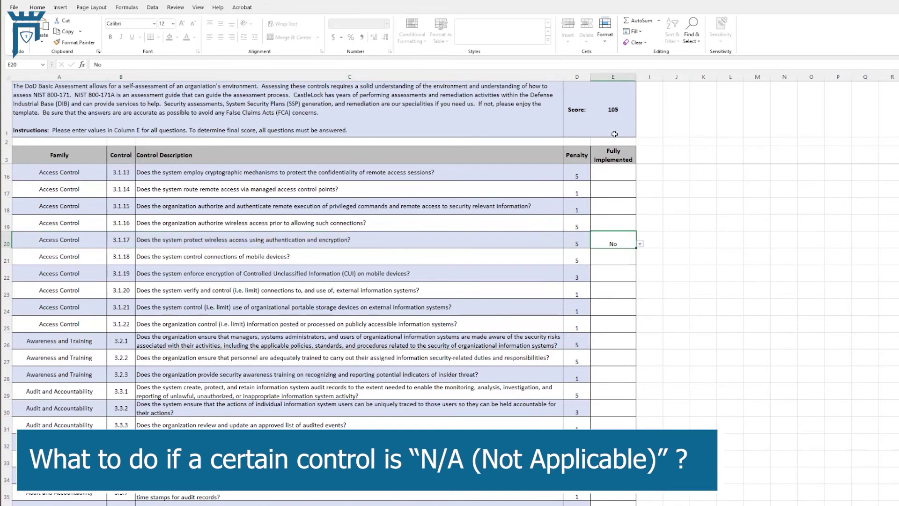
{"action": "left_click", "coordinate": [640, 243]}
{"action": "left_click", "coordinate": [628, 250]}
Step: Highlight the 3.1.17 row's family, control and description text, then select E28
{"action": "scroll", "coordinate": [612, 267], "scroll_direction": "up", "scroll_amount": 3}
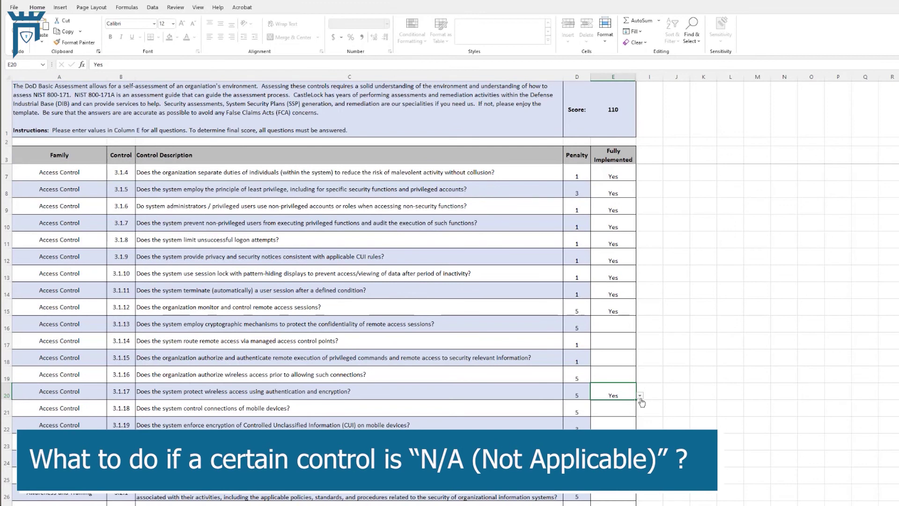
{"action": "scroll", "coordinate": [641, 398], "scroll_direction": "down", "scroll_amount": 3}
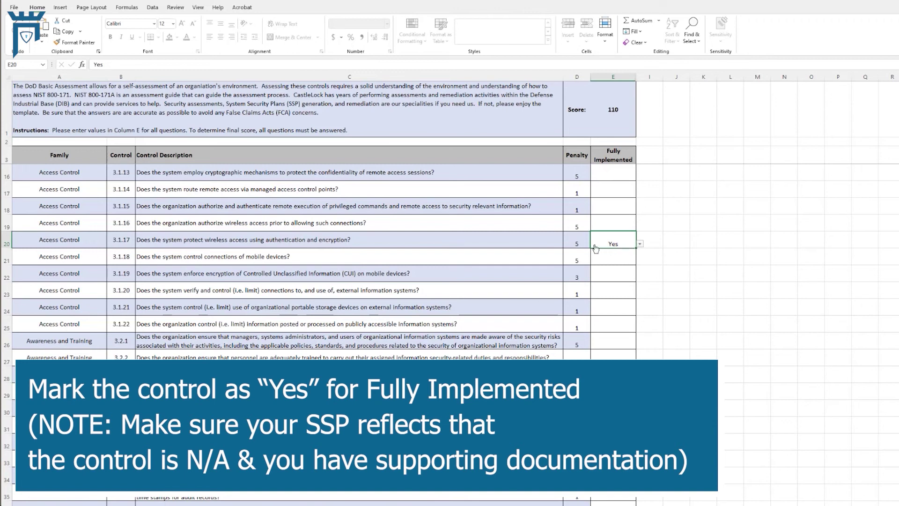
{"action": "left_click_drag", "start_coordinate": [64, 231], "coordinate": [223, 247]}
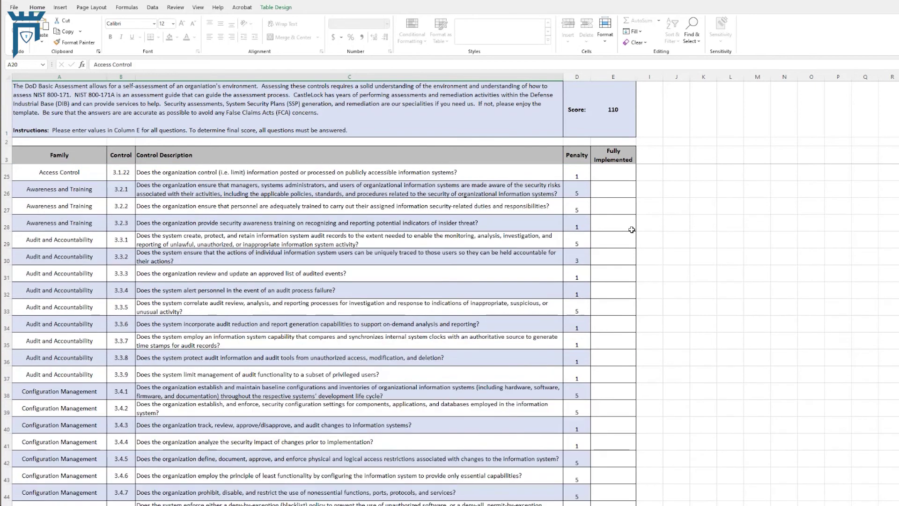
{"action": "left_click", "coordinate": [632, 229]}
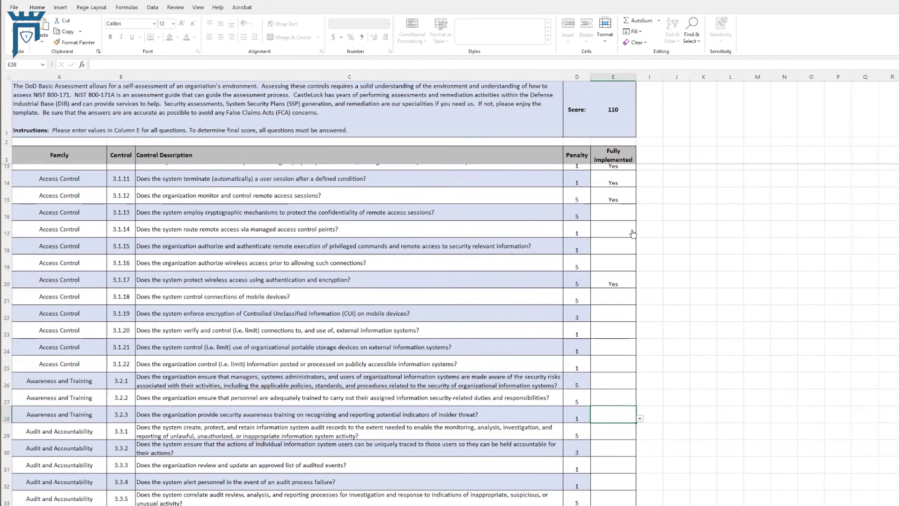
Step: Answer No for E16, E17, E18 and E19 to watch the score drop
{"action": "left_click", "coordinate": [640, 278]}
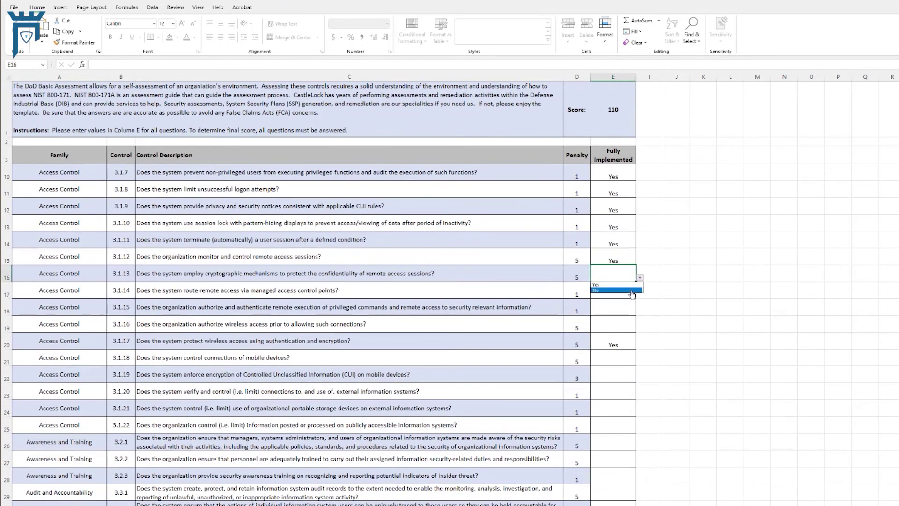
{"action": "left_click", "coordinate": [632, 291]}
{"action": "left_click", "coordinate": [628, 291]}
{"action": "left_click", "coordinate": [639, 294]}
{"action": "left_click", "coordinate": [631, 307]}
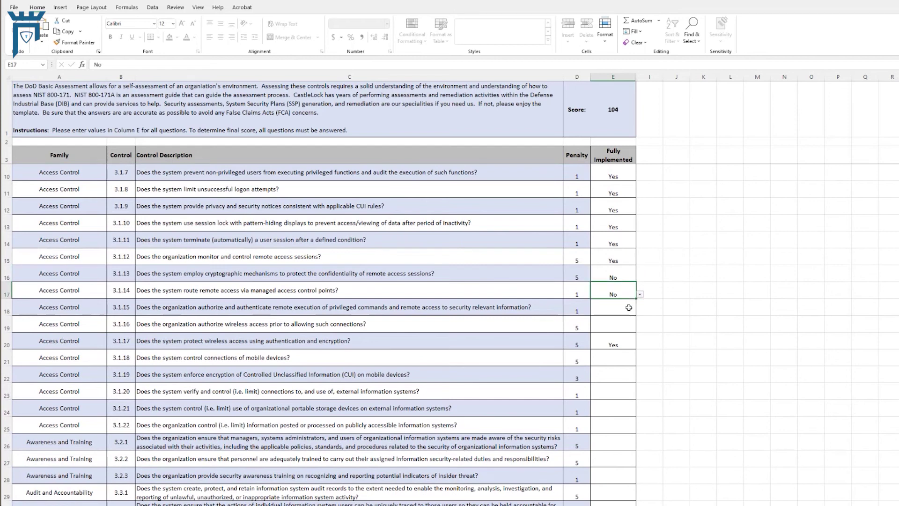
{"action": "left_click", "coordinate": [624, 312]}
{"action": "left_click", "coordinate": [639, 311]}
{"action": "left_click", "coordinate": [626, 328]}
{"action": "left_click", "coordinate": [630, 328]}
{"action": "left_click", "coordinate": [640, 330]}
{"action": "left_click", "coordinate": [626, 346]}
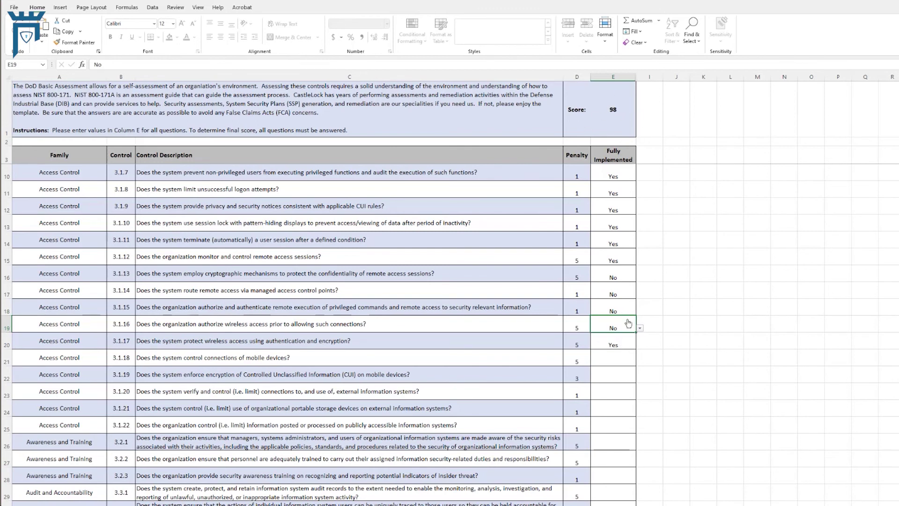
Step: Change E19, E18, E17 and E16 back to Yes, restoring the score to 110
{"action": "left_click", "coordinate": [640, 328]}
{"action": "left_click", "coordinate": [629, 335]}
{"action": "left_click", "coordinate": [622, 305]}
{"action": "left_click", "coordinate": [640, 311]}
{"action": "left_click", "coordinate": [631, 319]}
{"action": "left_click", "coordinate": [633, 293]}
{"action": "left_click", "coordinate": [640, 294]}
{"action": "left_click", "coordinate": [629, 302]}
{"action": "left_click", "coordinate": [630, 277]}
{"action": "left_click", "coordinate": [640, 277]}
{"action": "left_click", "coordinate": [629, 285]}
{"action": "scroll", "coordinate": [606, 323], "scroll_direction": "down", "scroll_amount": 6}
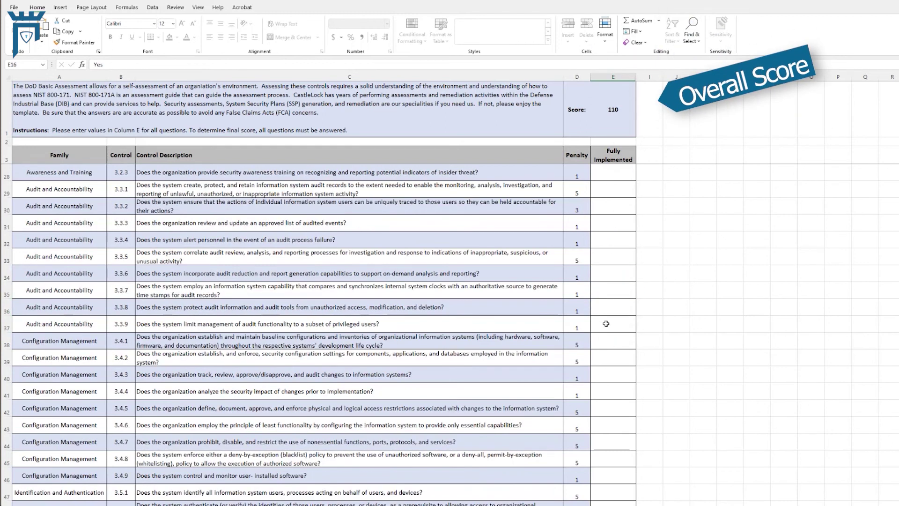
Step: Inspect the overall score formula in E1, then answer No for E113
{"action": "left_click", "coordinate": [611, 102]}
{"action": "scroll", "coordinate": [610, 260], "scroll_direction": "down", "scroll_amount": 18}
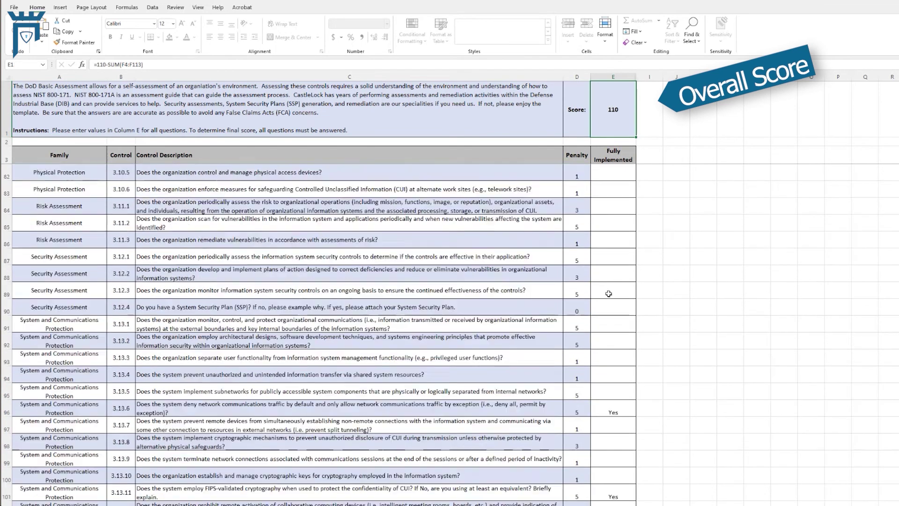
{"action": "scroll", "coordinate": [609, 294], "scroll_direction": "down", "scroll_amount": 10}
{"action": "left_click", "coordinate": [613, 193]}
{"action": "left_click", "coordinate": [640, 193]}
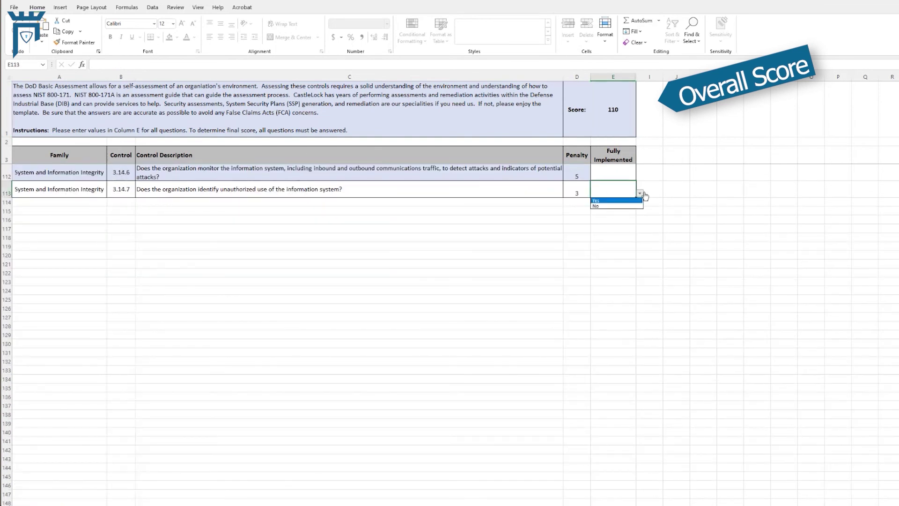
{"action": "left_click", "coordinate": [626, 206]}
Step: Change E113 to Yes and answer Yes for E112
{"action": "scroll", "coordinate": [633, 421], "scroll_direction": "up", "scroll_amount": 14}
{"action": "scroll", "coordinate": [630, 405], "scroll_direction": "up", "scroll_amount": 3}
{"action": "scroll", "coordinate": [630, 422], "scroll_direction": "down", "scroll_amount": 11}
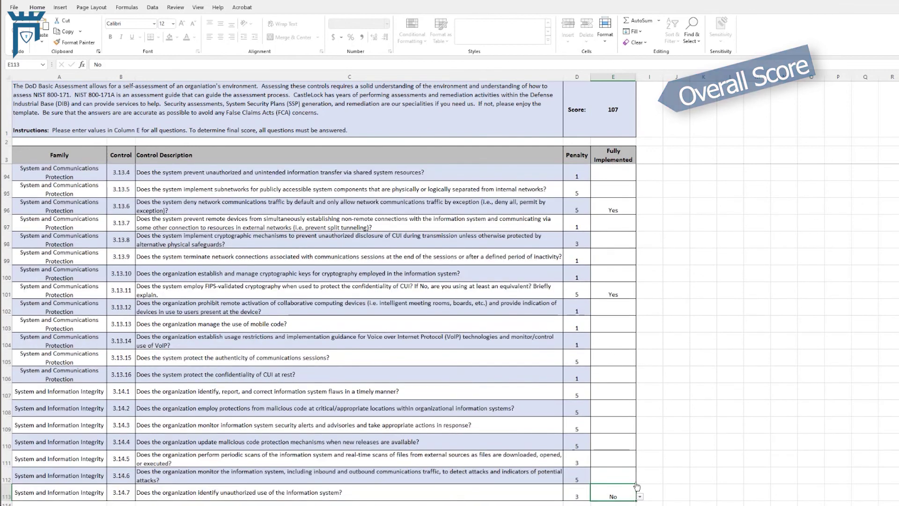
{"action": "left_click", "coordinate": [640, 497]}
{"action": "left_click", "coordinate": [630, 504]}
{"action": "left_click", "coordinate": [630, 474]}
{"action": "left_click", "coordinate": [640, 479]}
{"action": "left_click", "coordinate": [630, 488]}
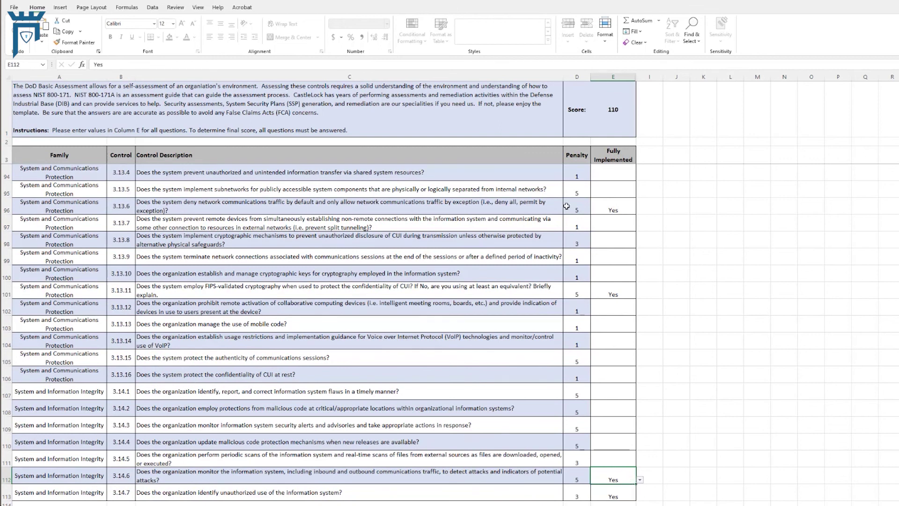